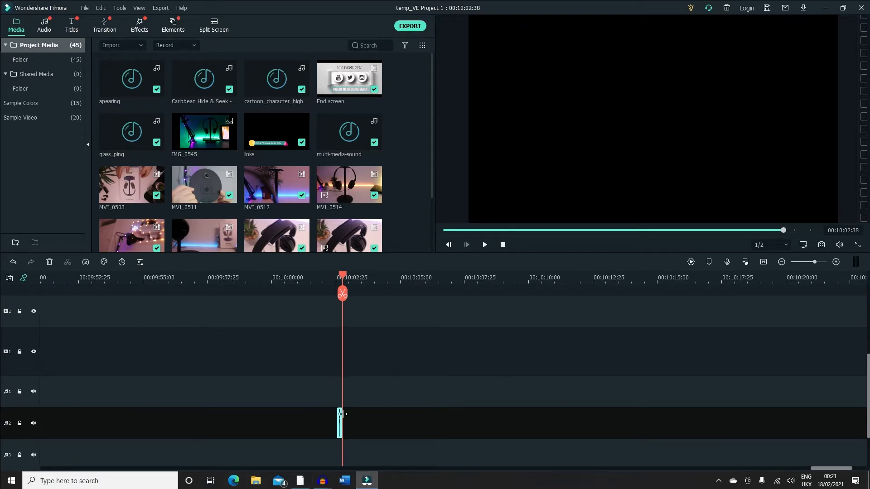
Delete the stray short audio clip near 00:10:02 on audio track 2
click(365, 420)
drag(315, 421, 313, 420)
key(Delete)
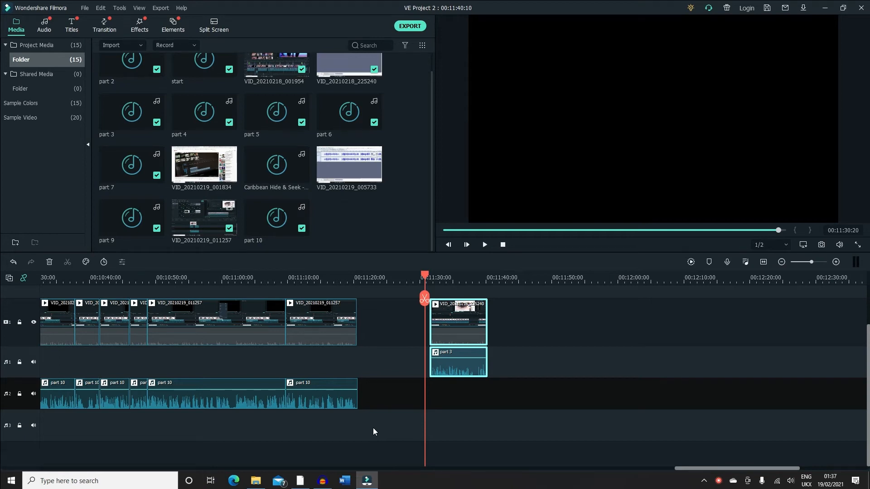
Mute the grouped VID_20210218_225240 and part 3 clips that sit after 00:11:30 and reopen their clip options
right_click(448, 369)
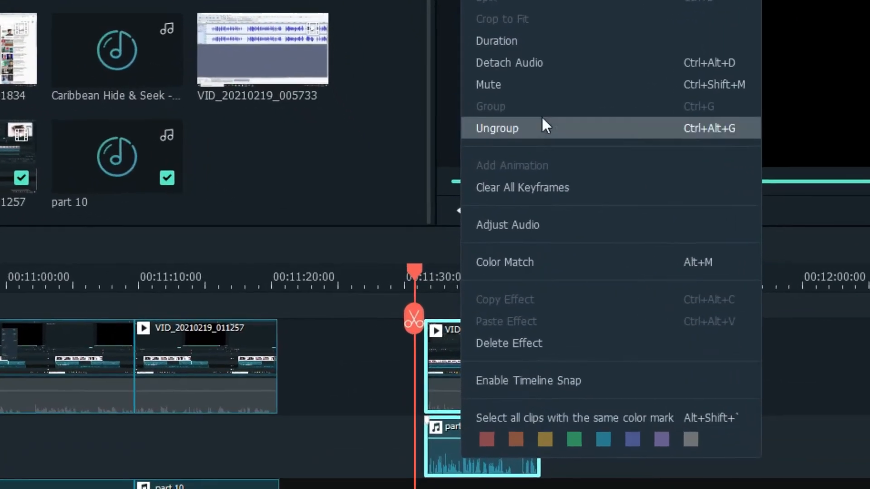
click(539, 81)
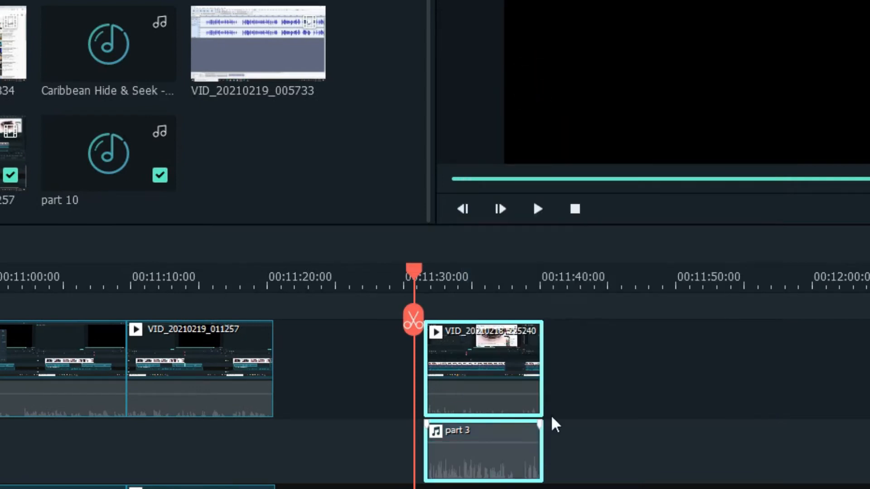
right_click(467, 466)
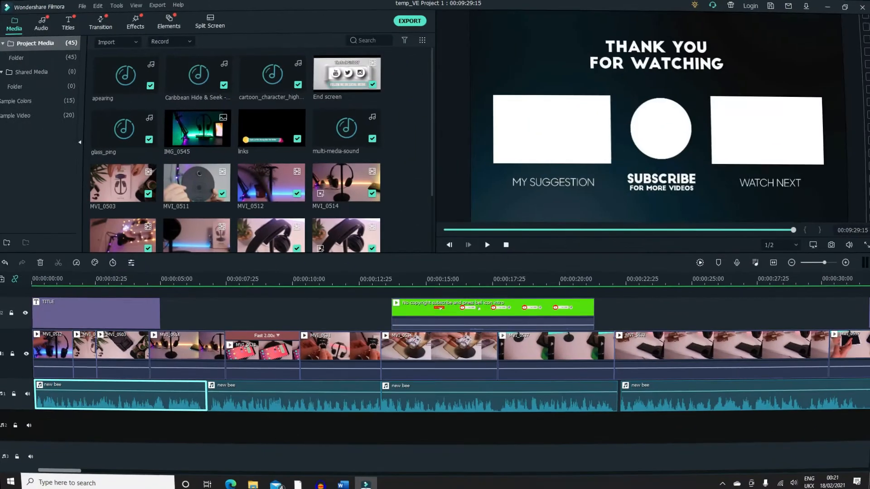
Split the first new bee audio clip at 00:00:03:19 and undo the split
click(123, 398)
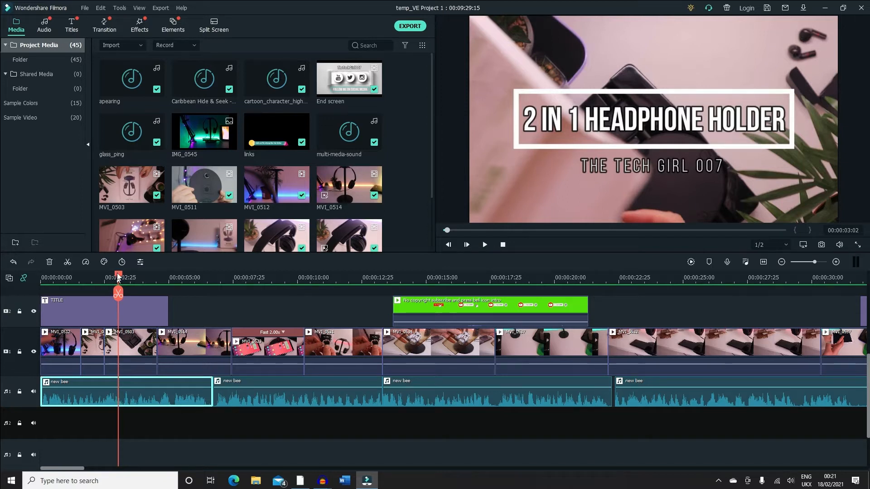
drag(127, 277, 117, 277)
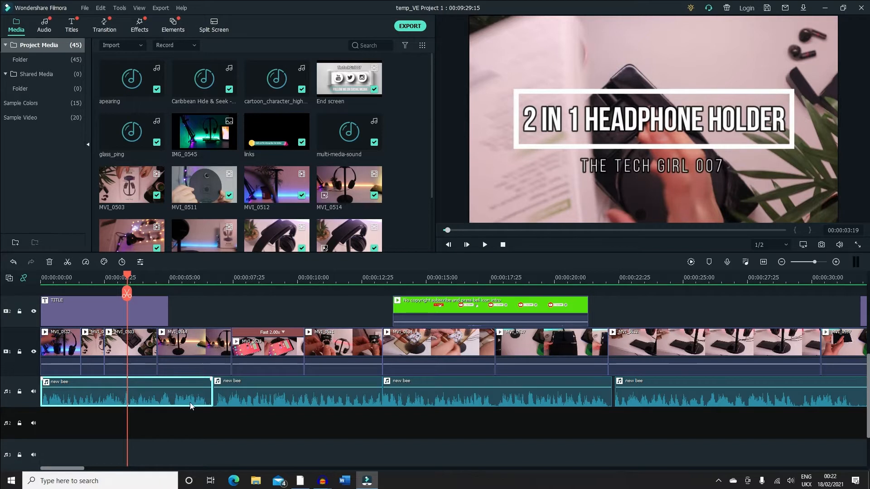
click(127, 294)
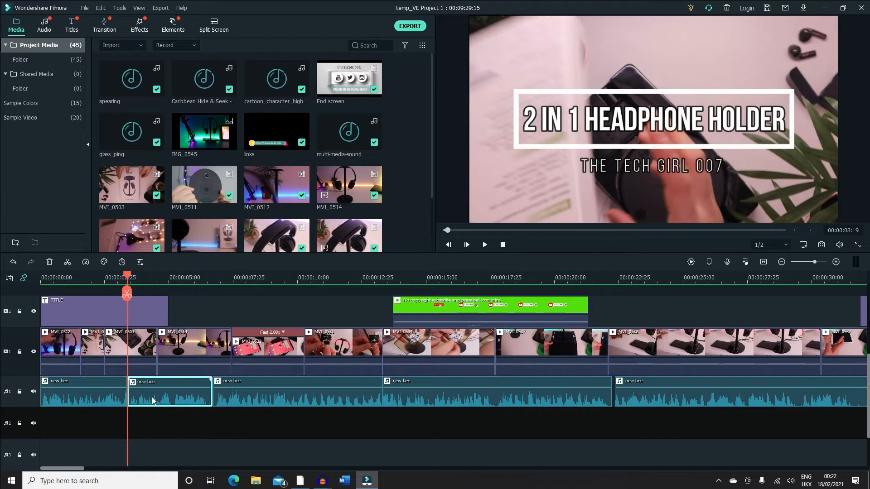
key(ctrl+z)
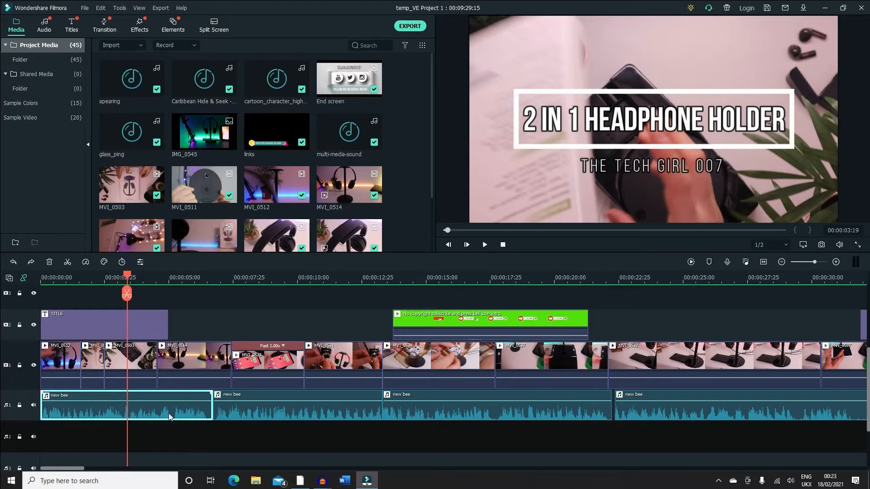
Delete the first new bee clip on audio track 1 and select the empty gap left there
key(Delete)
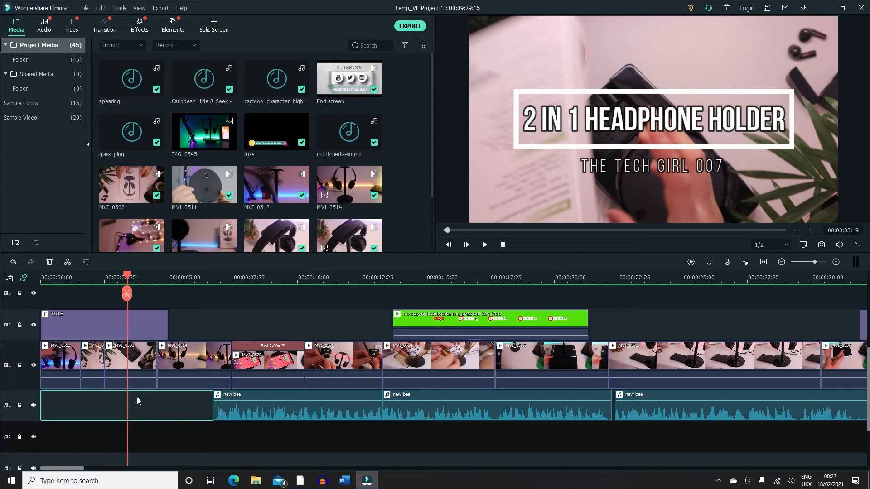
click(192, 415)
scroll(181, 408, up, 1)
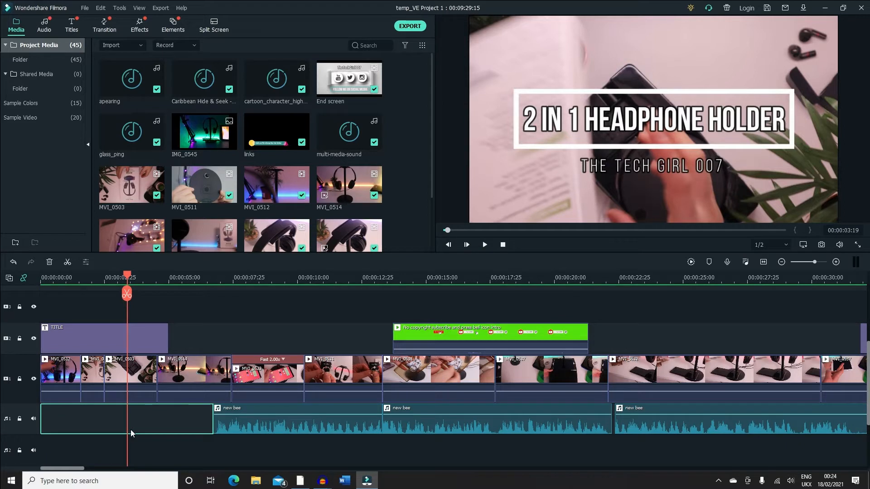
Lock video tracks 1 and 2 and audio track 4, which holds the Caribbean Hide & Seek music
click(19, 379)
click(19, 339)
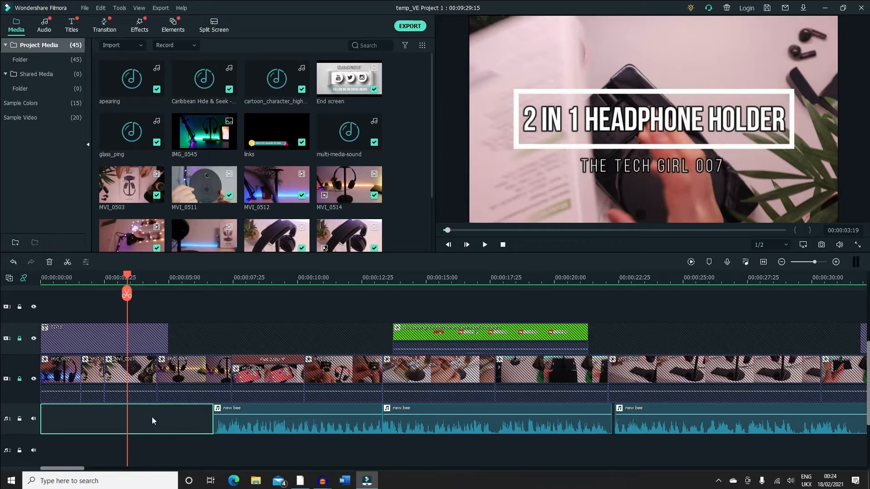
scroll(125, 369, up, 5)
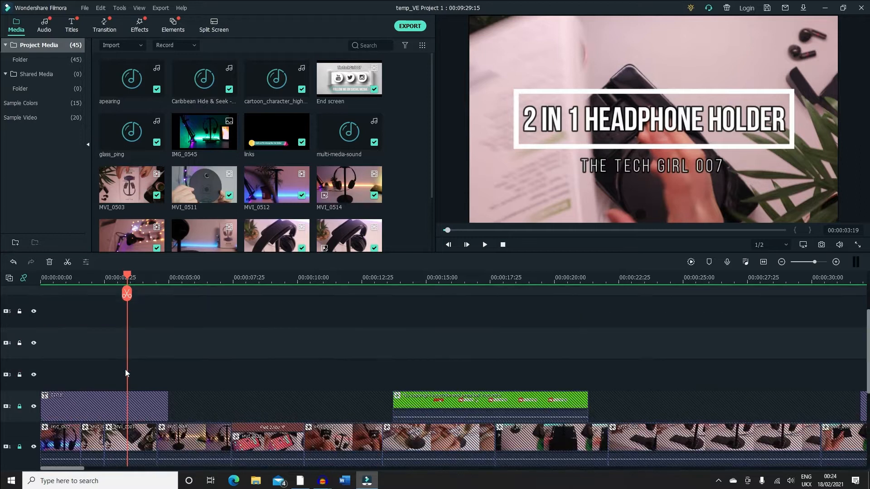
scroll(125, 369, down, 6)
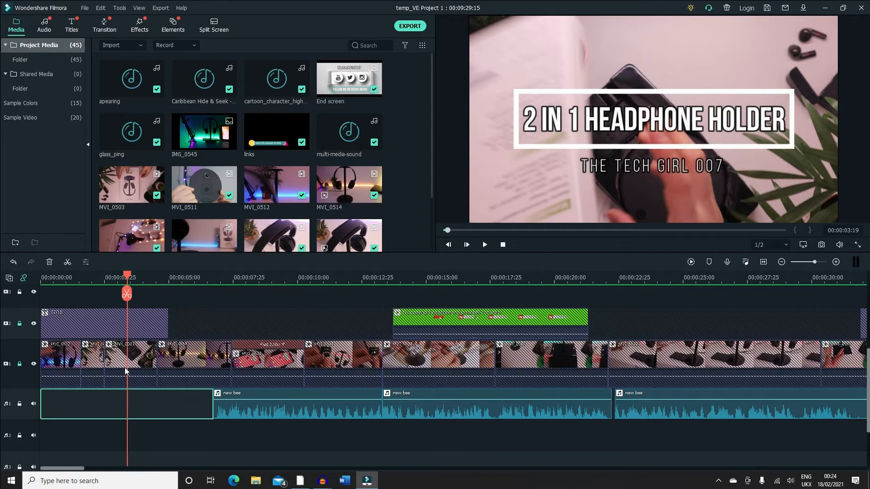
scroll(124, 368, down, 1)
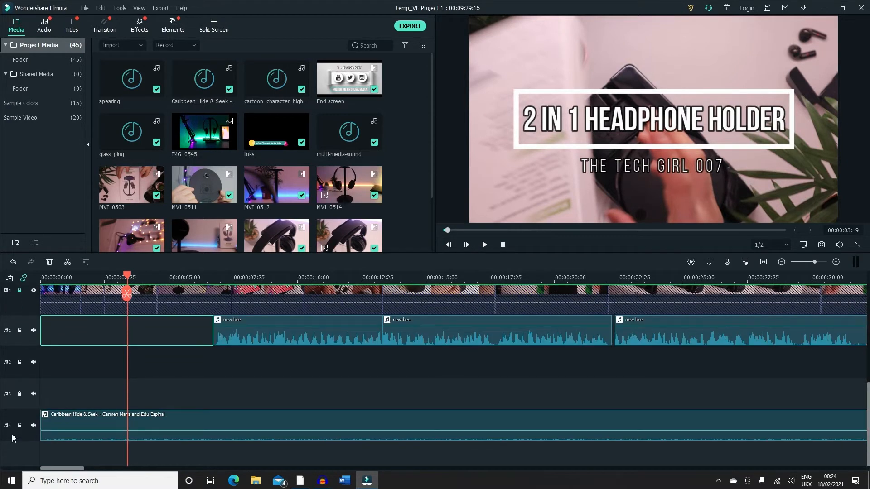
click(68, 425)
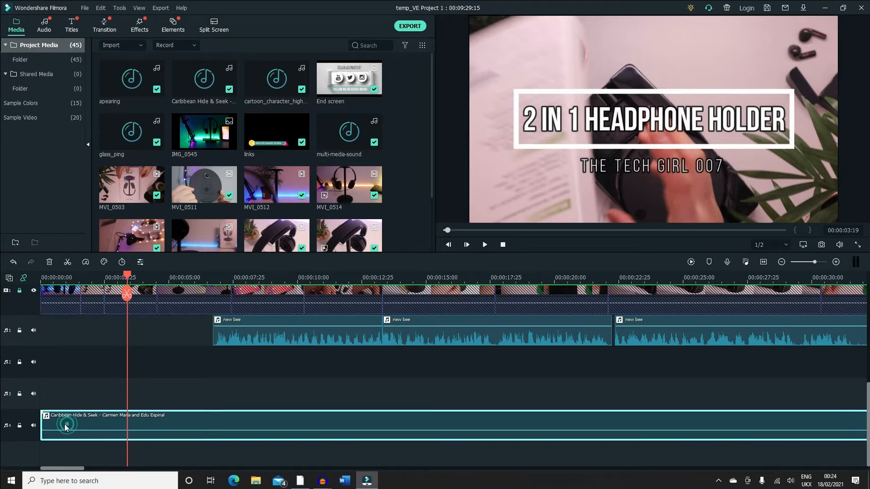
click(19, 426)
Delete the empty gap before the remaining new bee clips on audio track 1
click(138, 344)
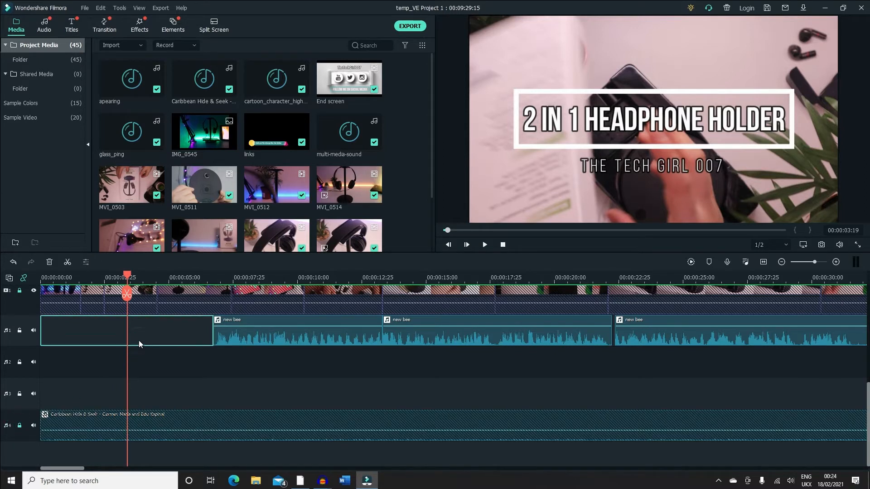
key(Delete)
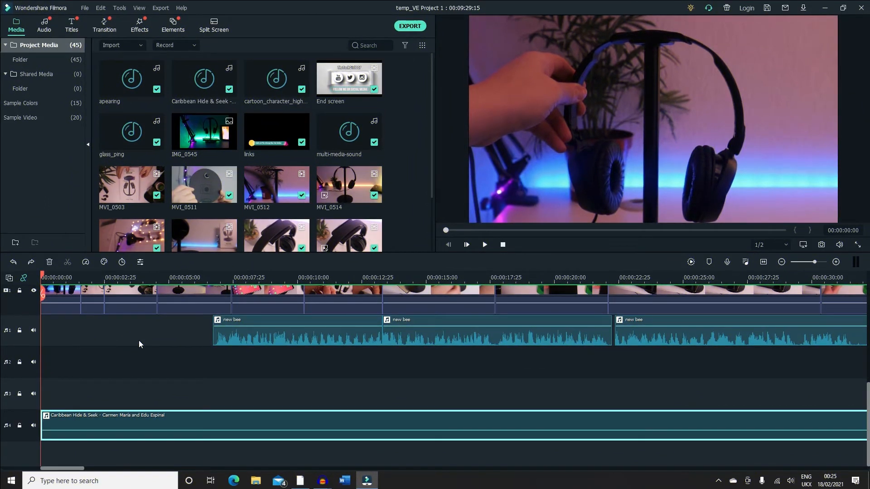
Undo the deletion of the first new bee clip and select the restored clip
scroll(139, 341, up, 3)
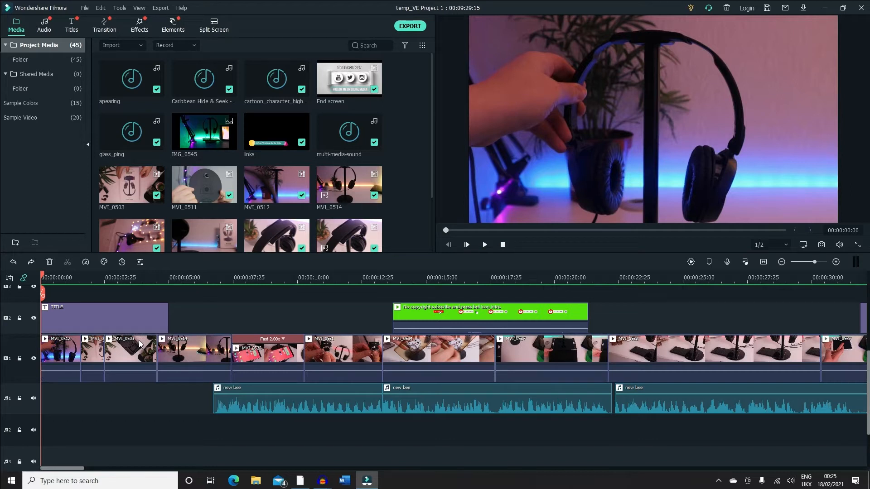
key(ctrl+z)
click(91, 408)
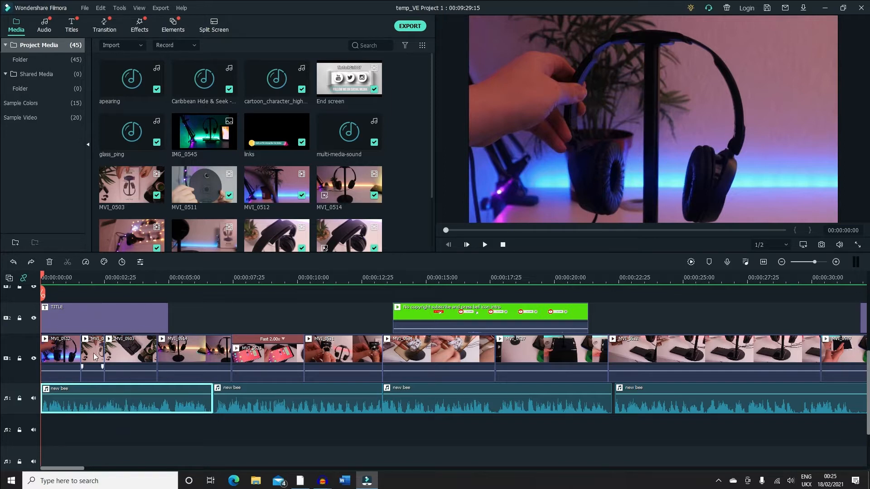
Play back the opening of the timeline and pause it
click(485, 248)
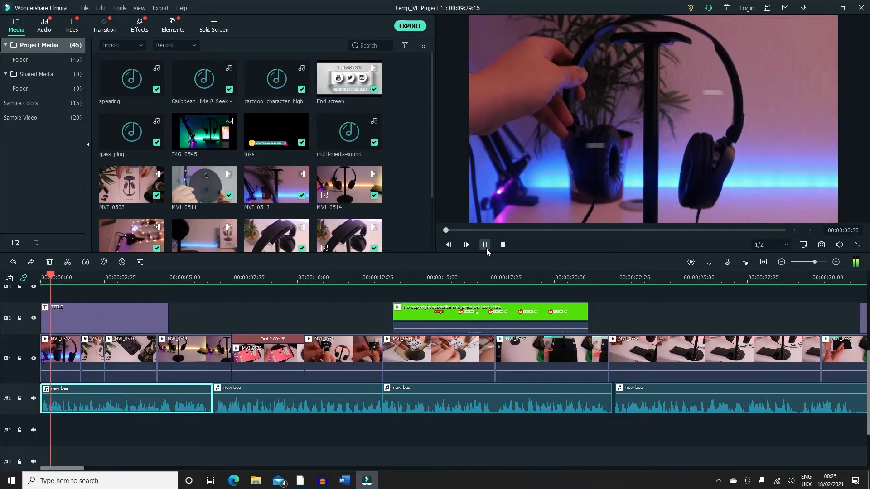
click(486, 247)
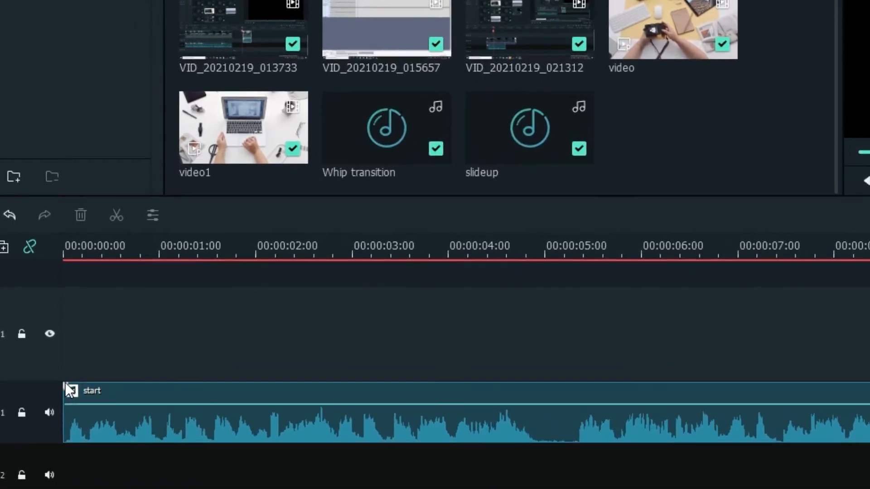
Add a fade-in at the start and a fade-out at the end of the first new bee audio clip
drag(65, 383, 82, 391)
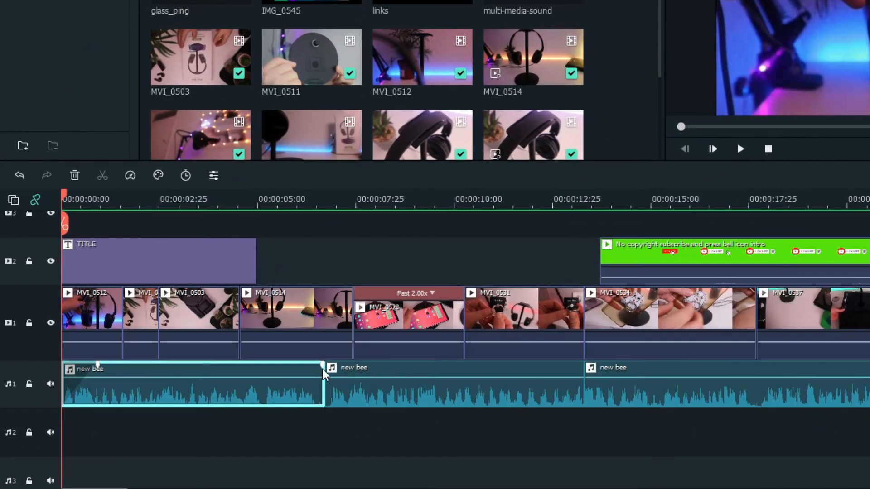
drag(289, 373, 289, 372)
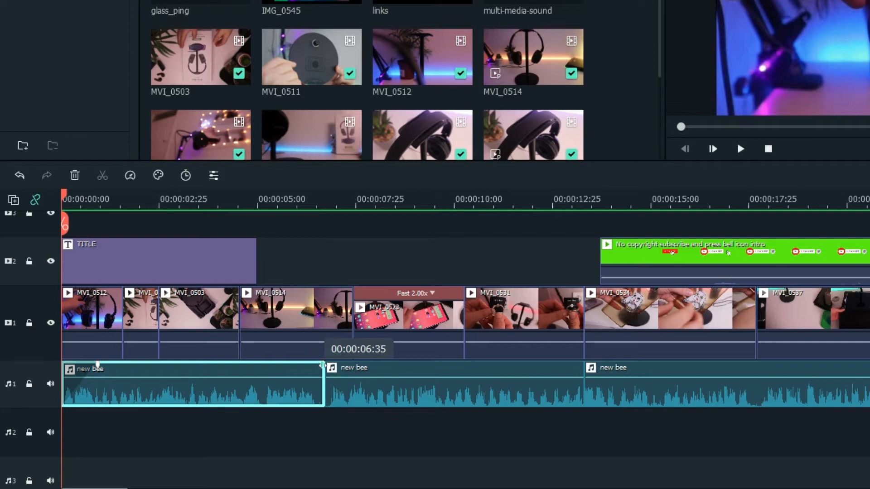
drag(323, 365, 285, 384)
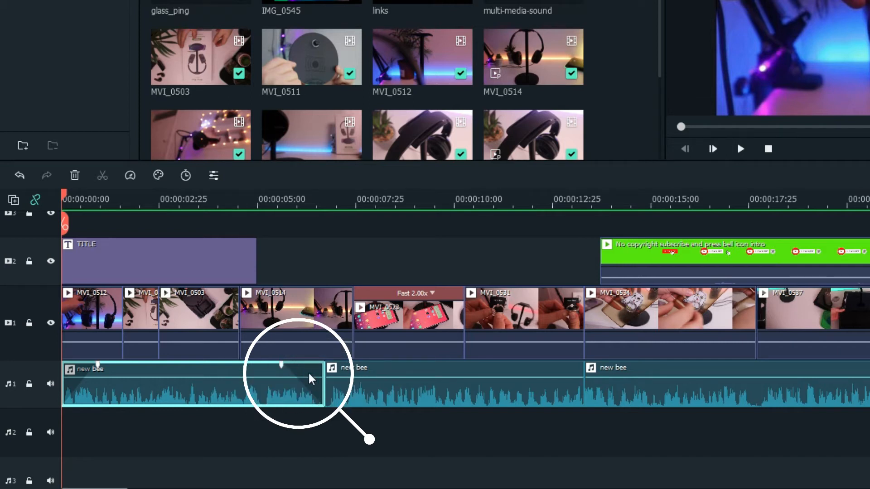
mouse_move(260, 374)
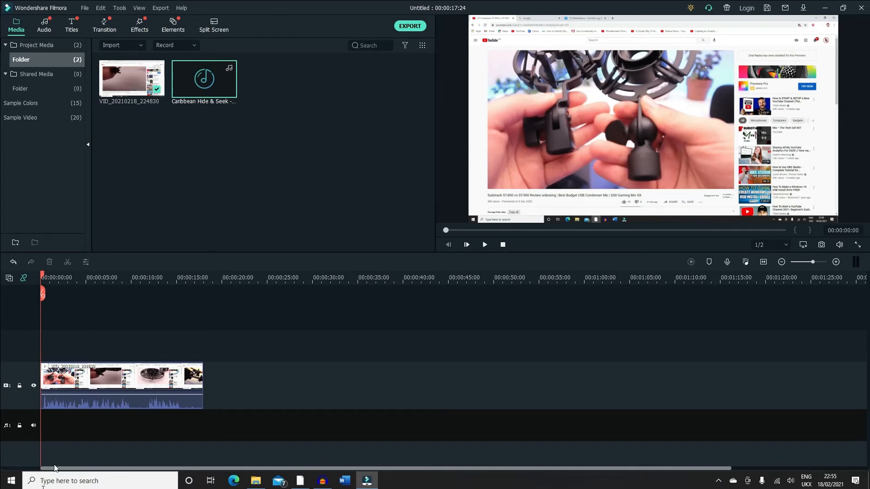
Place the Caribbean Hide & Seek music on audio track 1 from the start and cut off everything after 00:00:28:05
click(230, 89)
drag(216, 469, 56, 467)
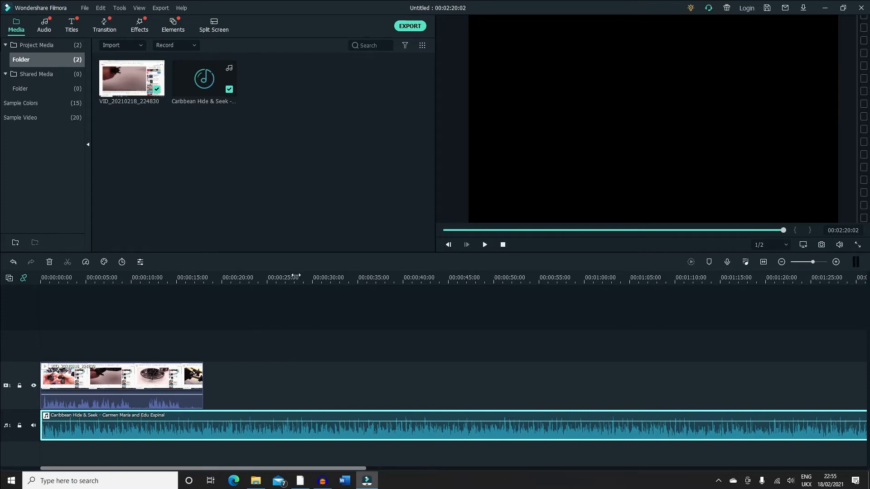
click(295, 278)
click(296, 294)
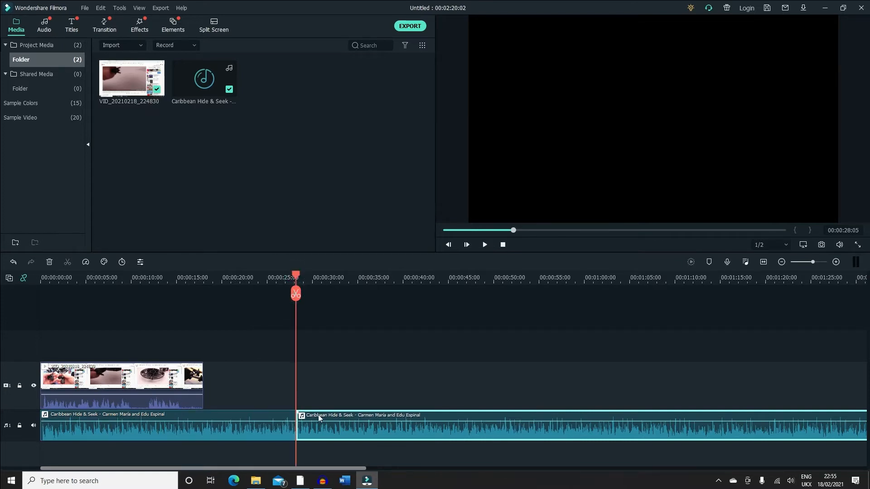
key(Delete)
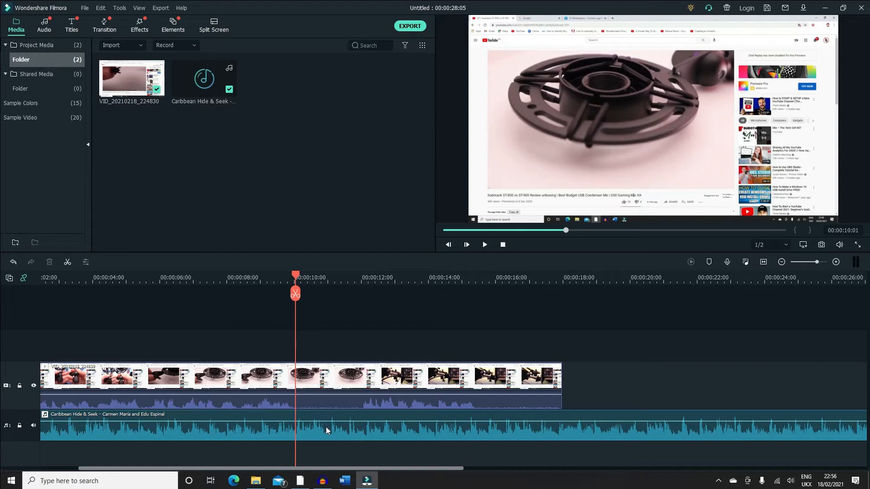
Lower the Caribbean Hide & Seek clip's volume to -8.16 dB
double_click(326, 427)
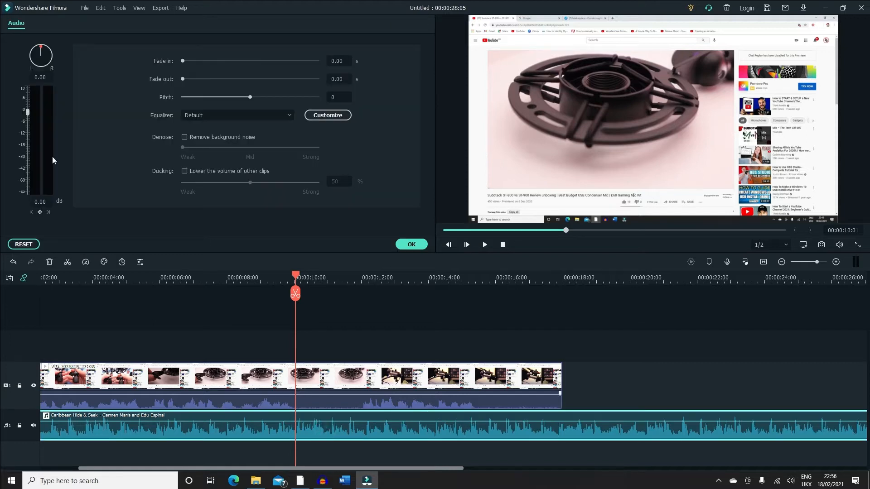
mouse_move(28, 112)
mouse_down()
mouse_move(27, 136)
mouse_move(27, 128)
mouse_up()
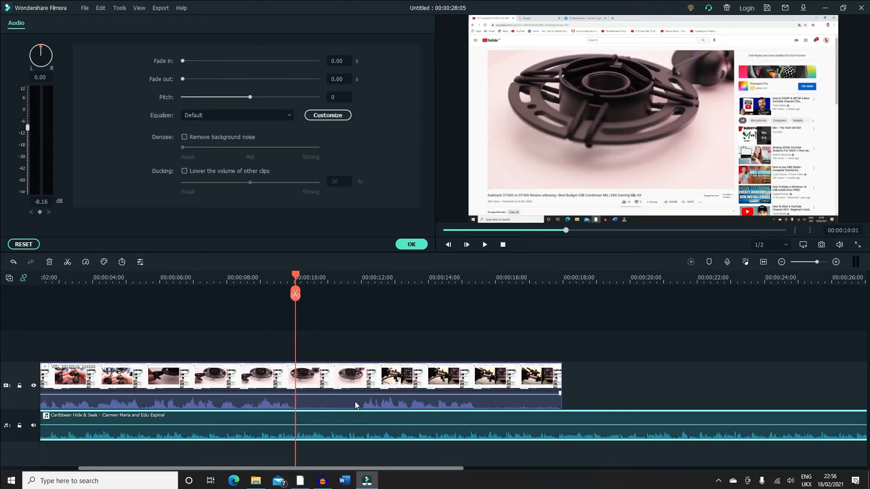
Add a volume keyframe to the music clip at 00:00:09:24, where the speech in the video pauses
click(352, 279)
drag(349, 274, 295, 284)
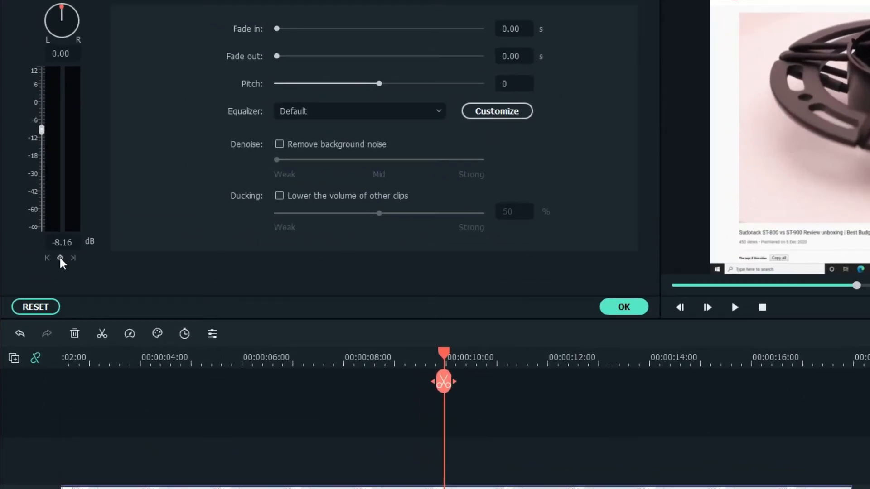
click(60, 259)
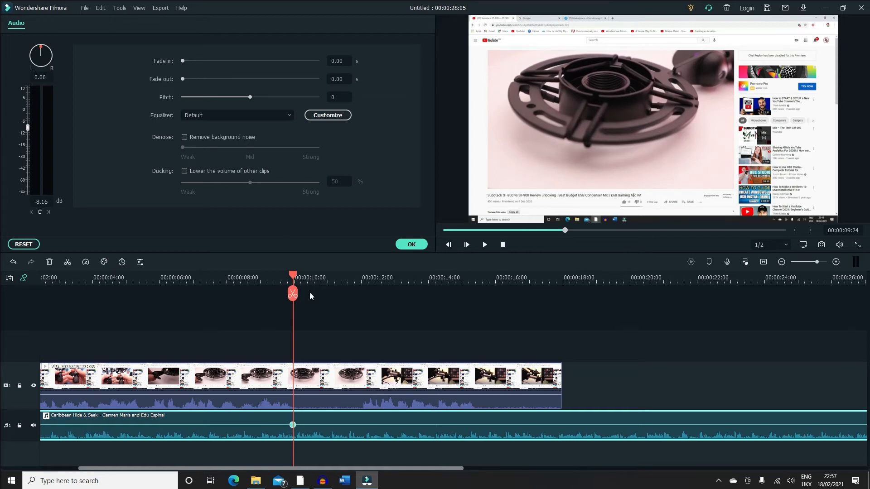
Remove the music clip's volume keyframe at 00:00:09:24 and add it again at the same position
mouse_move(293, 427)
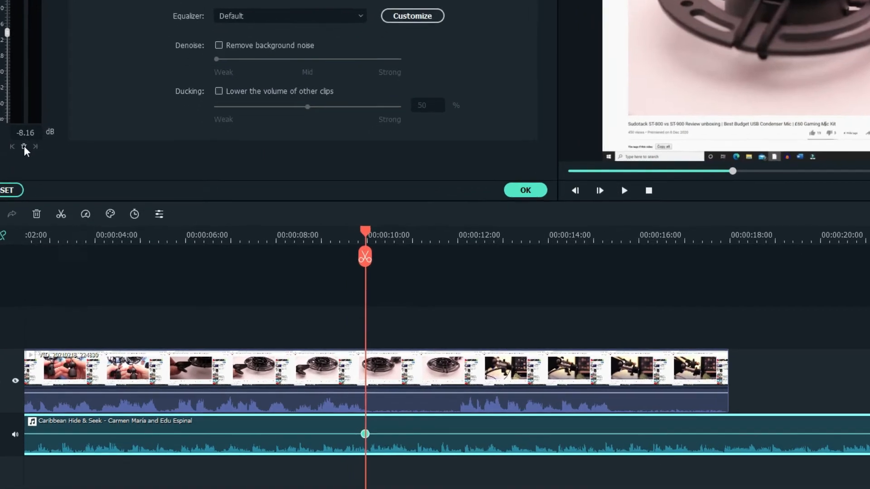
click(11, 100)
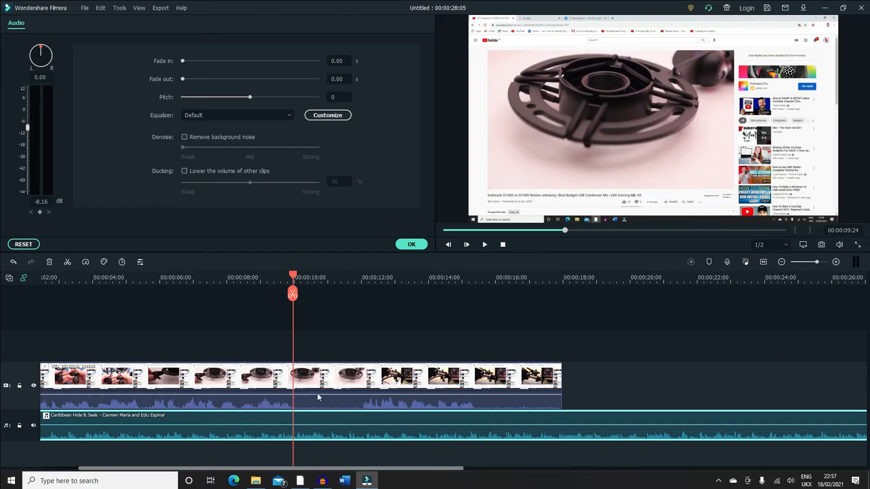
click(39, 212)
Add volume keyframes to the music clip at 00:00:12:04, where the speech resumes, and just before it at 00:00:11:22
drag(294, 275, 366, 274)
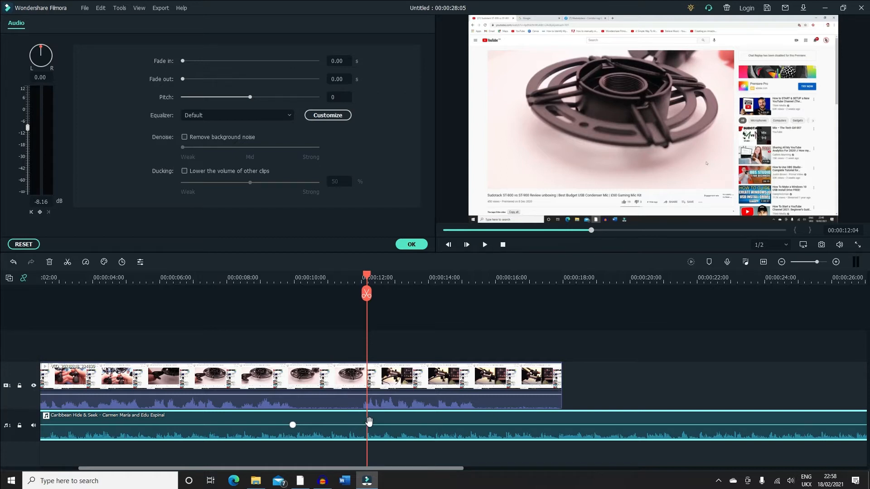
click(40, 212)
drag(364, 277, 357, 278)
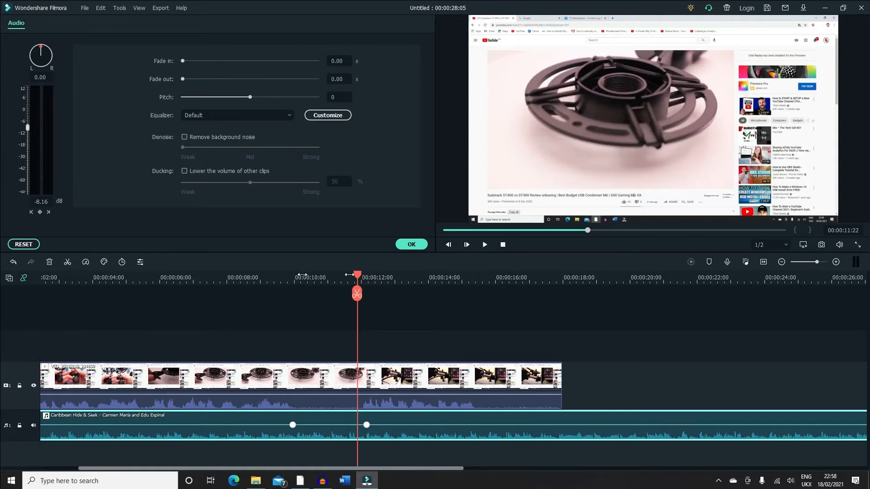
click(40, 213)
Add a music volume keyframe at 00:00:10:06 and raise the level between the two inner keyframes to 1.48 dB
drag(360, 276, 302, 278)
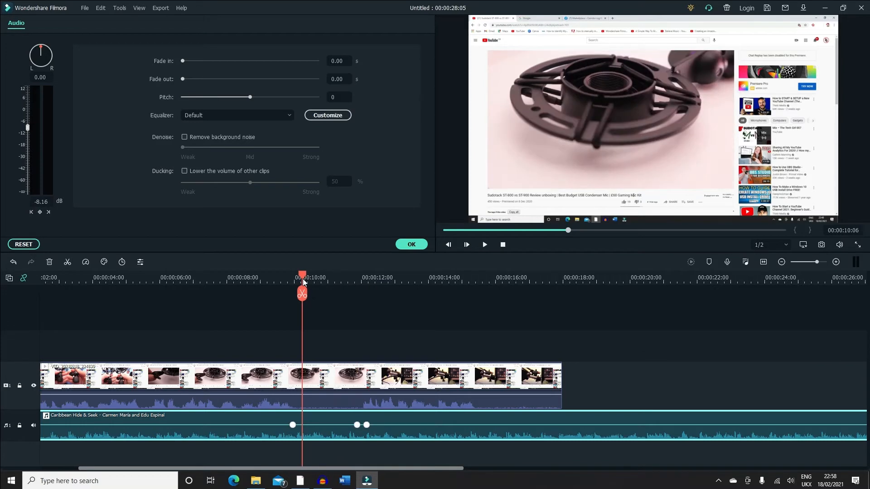
click(39, 212)
drag(328, 425, 328, 421)
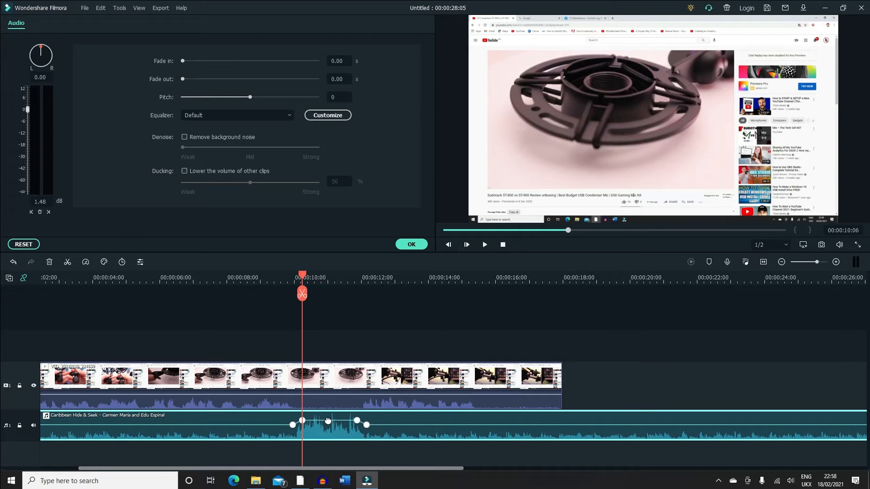
Play the timeline from 00:00:06:21 through the speech pause to check the music's volume changes
click(191, 279)
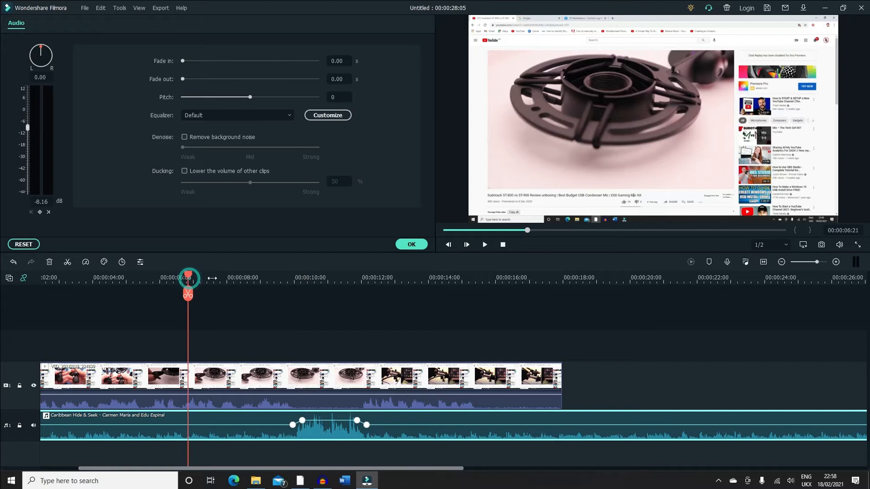
click(485, 244)
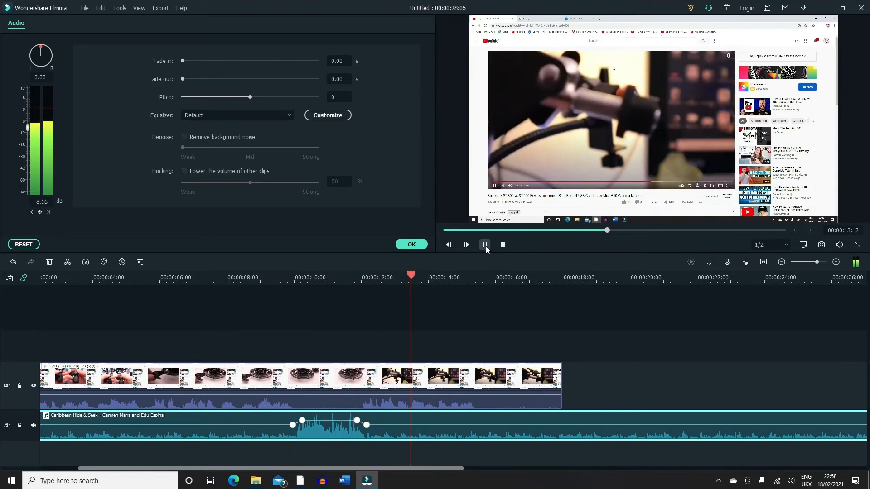
click(485, 245)
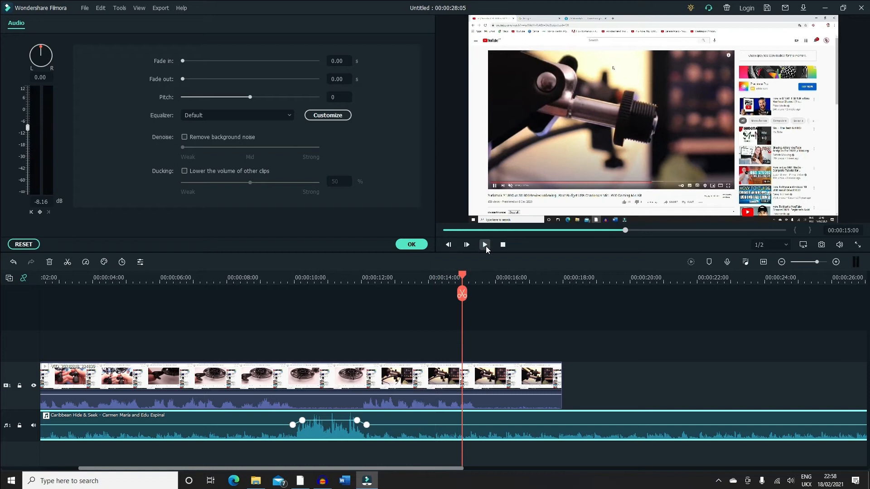
click(175, 276)
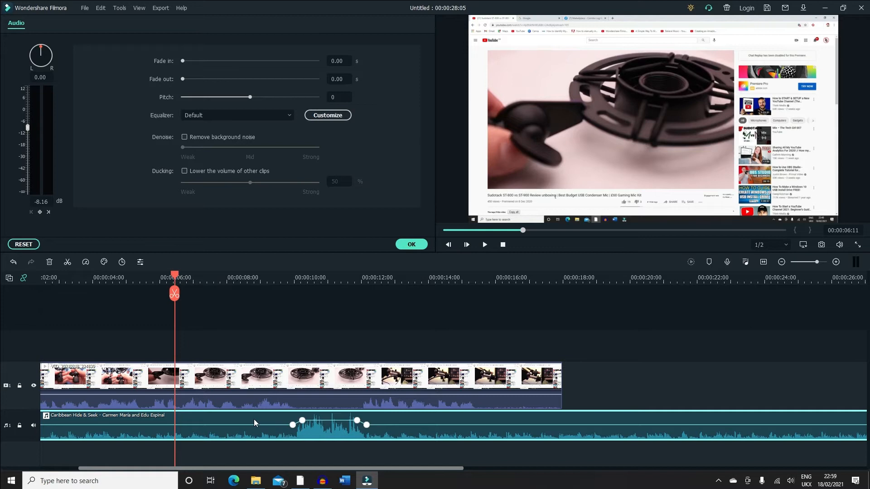
Give the music clip a fade-in of 1.60 s and a fade-out of 2.00 s
scroll(249, 419, up, 2)
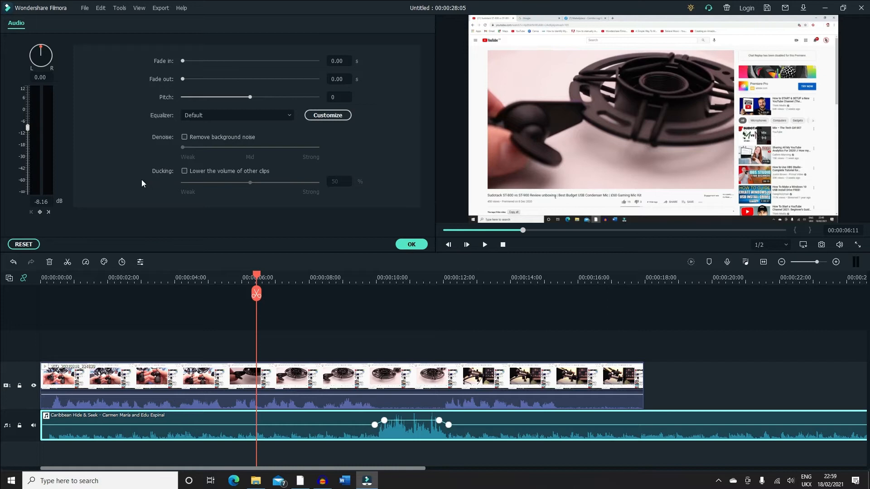
drag(183, 61, 190, 61)
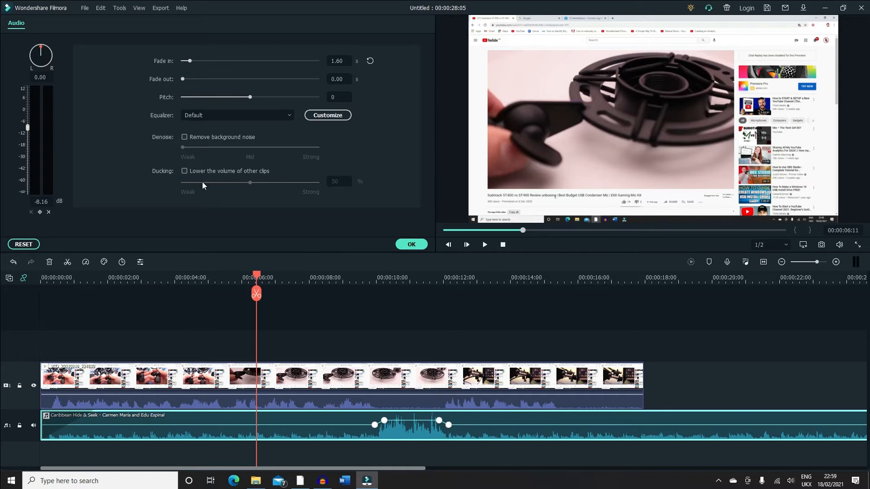
drag(381, 468, 549, 473)
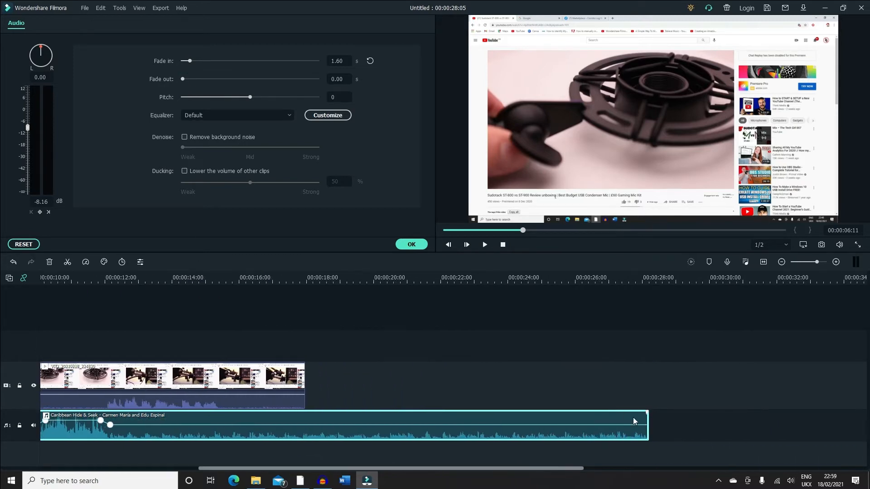
drag(183, 80, 193, 83)
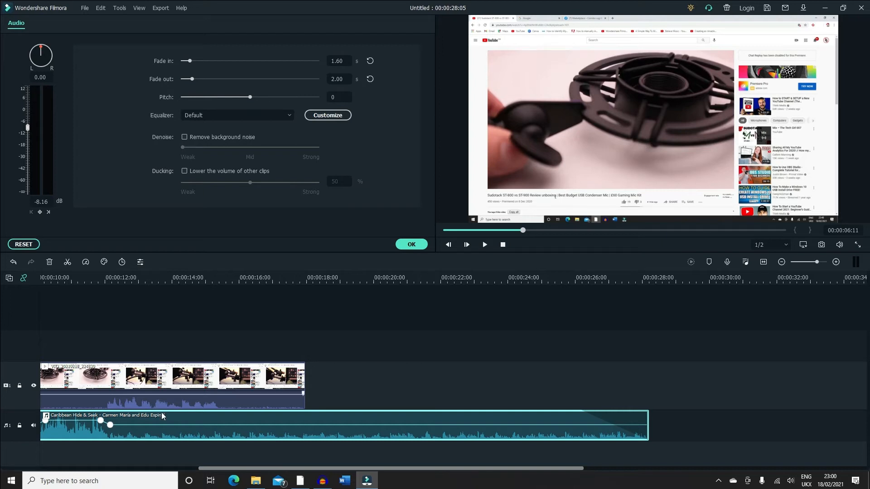
Play the music clip from 00:00:18:06, past the end of the video, to hear its original pitch
click(315, 276)
click(315, 277)
click(485, 245)
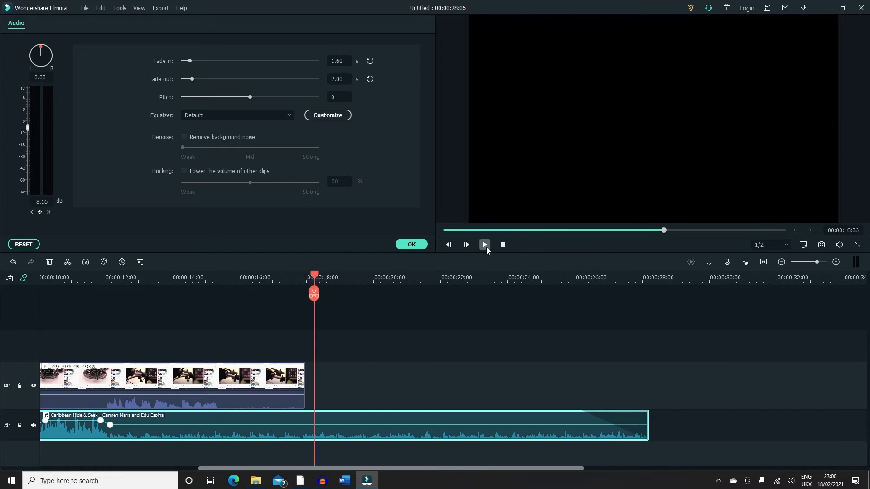
click(486, 247)
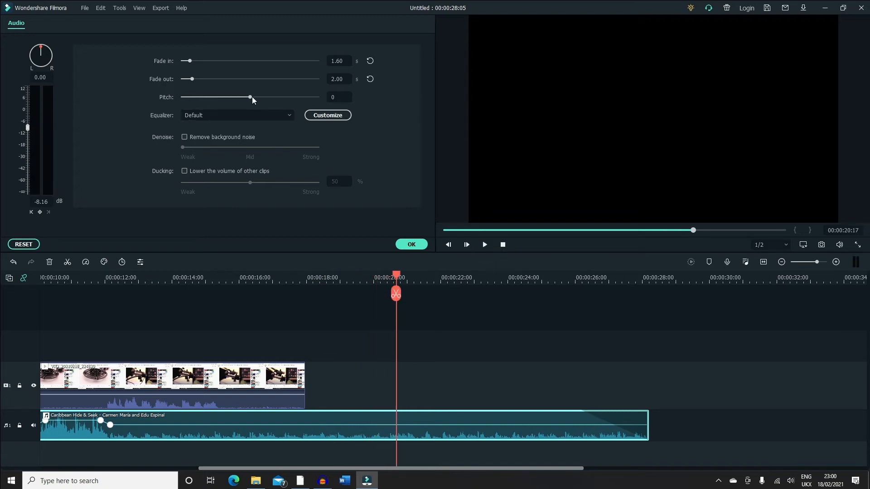
Try a pitch of 8 on the music clip, listen from 00:00:18:23, and return the pitch to 0
drag(251, 96, 295, 103)
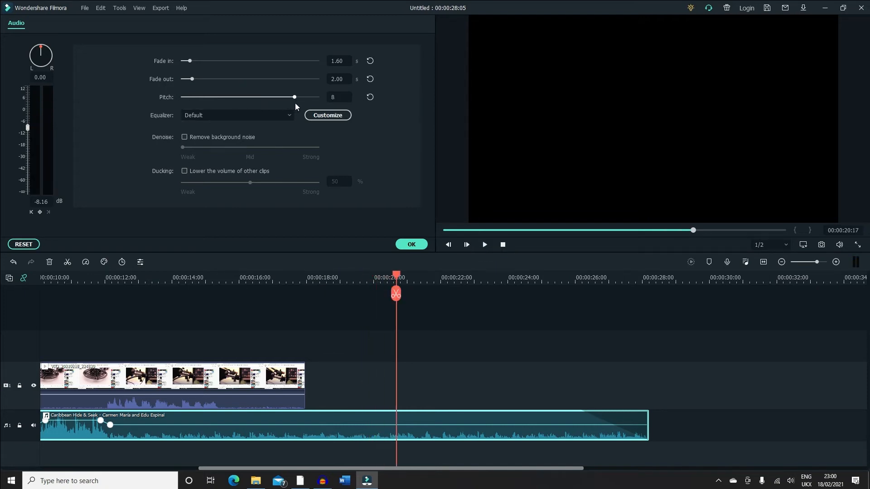
click(338, 273)
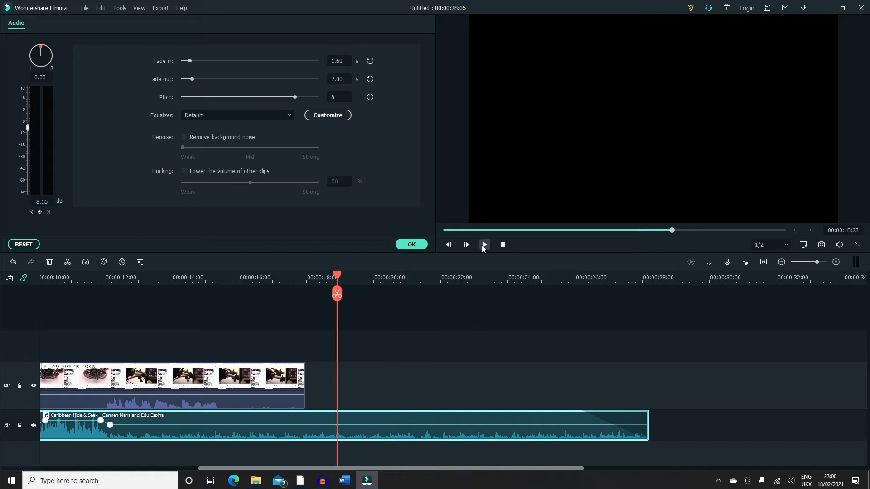
click(484, 244)
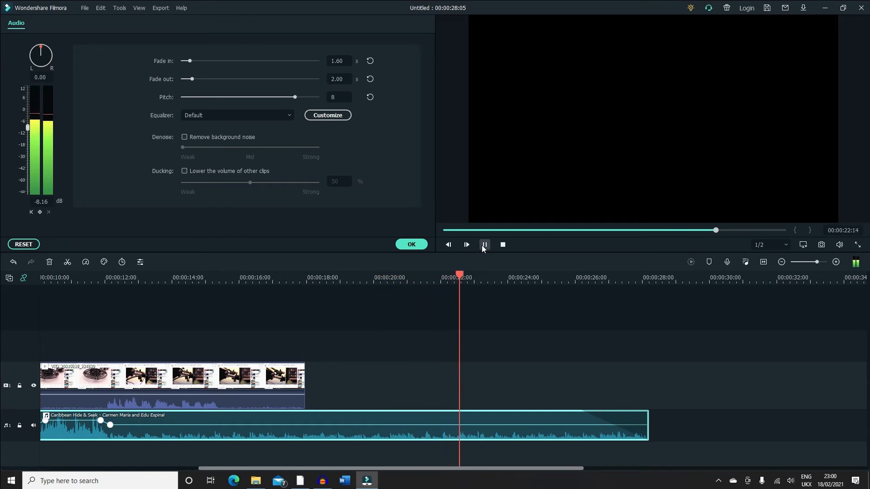
click(484, 245)
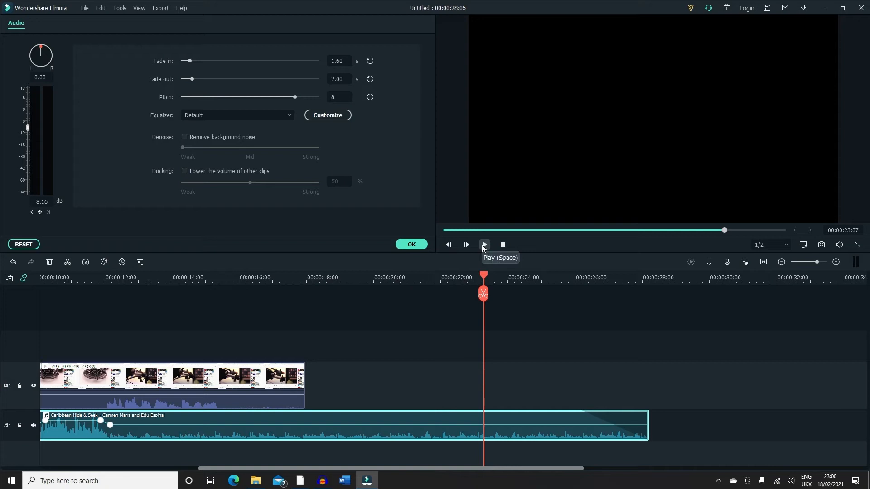
double_click(339, 97)
drag(294, 99, 251, 102)
Apply the Country equalizer preset to the music clip and switch to the Ska preset in the custom equalizer
click(227, 115)
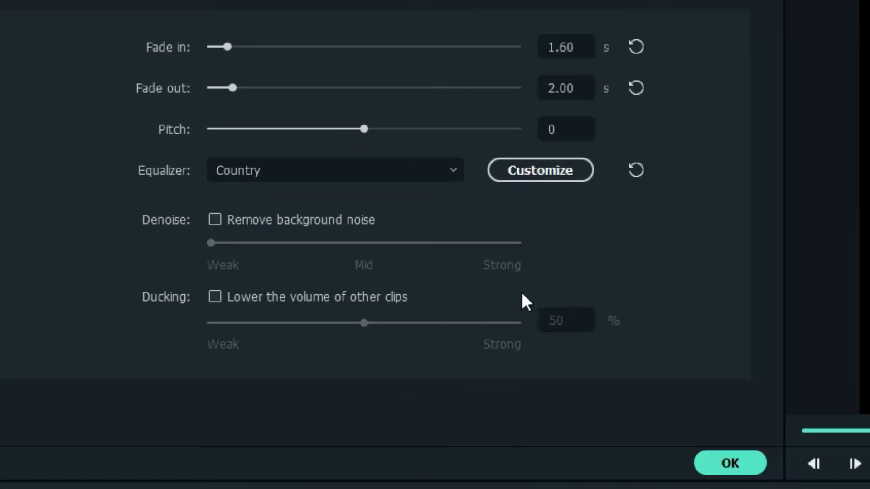
click(517, 173)
click(789, 295)
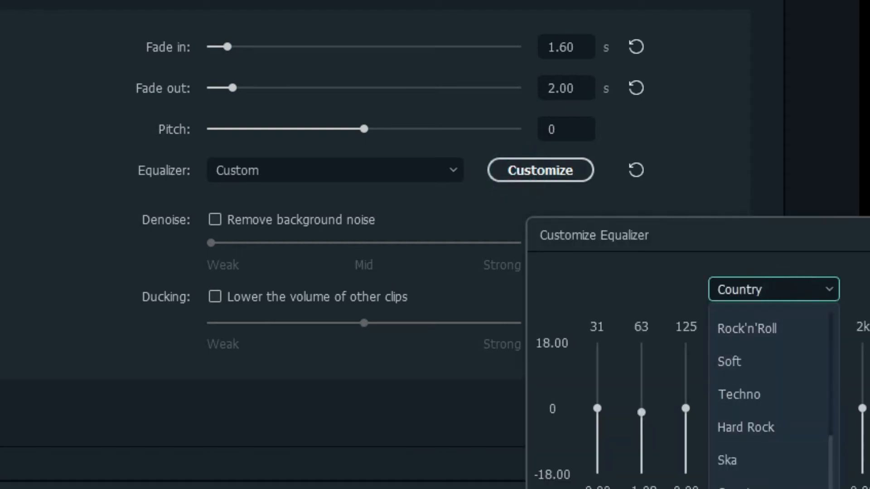
click(764, 459)
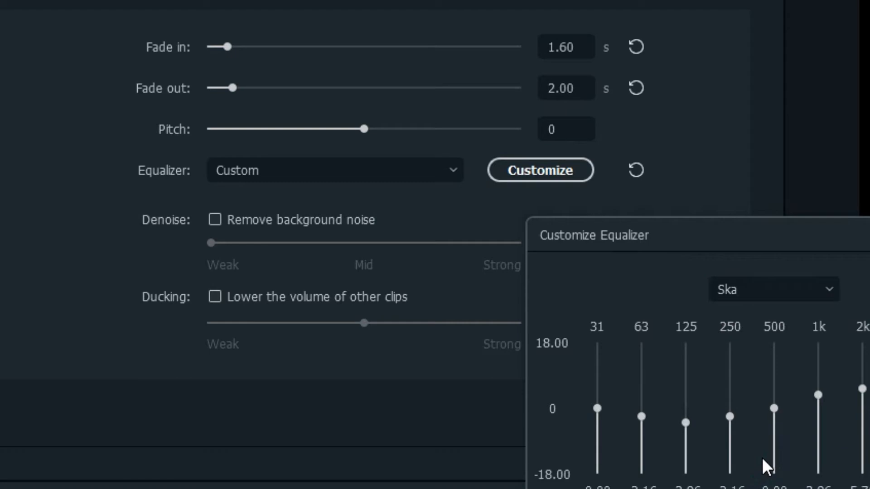
Lower the 1k and 2k bands of the custom equalizer slightly and accept the settings
drag(820, 395, 862, 402)
click(857, 391)
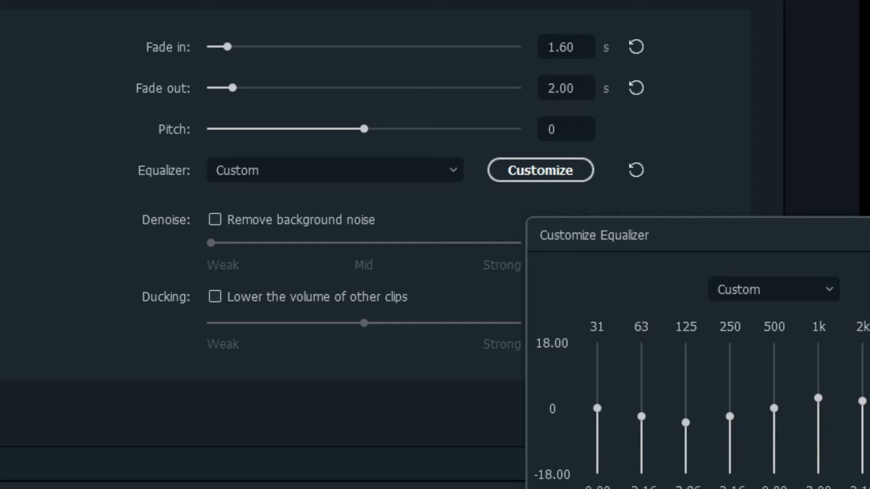
key(Return)
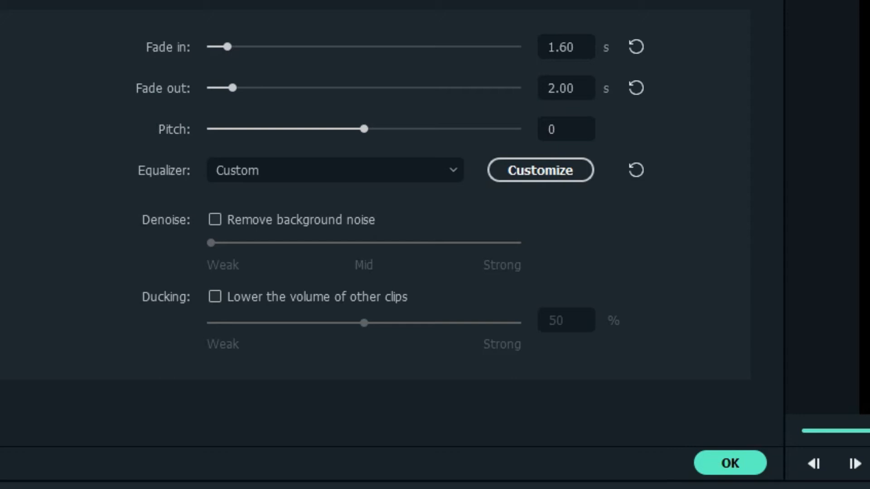
Enable background noise removal for the music clip at the weakest strength
click(216, 220)
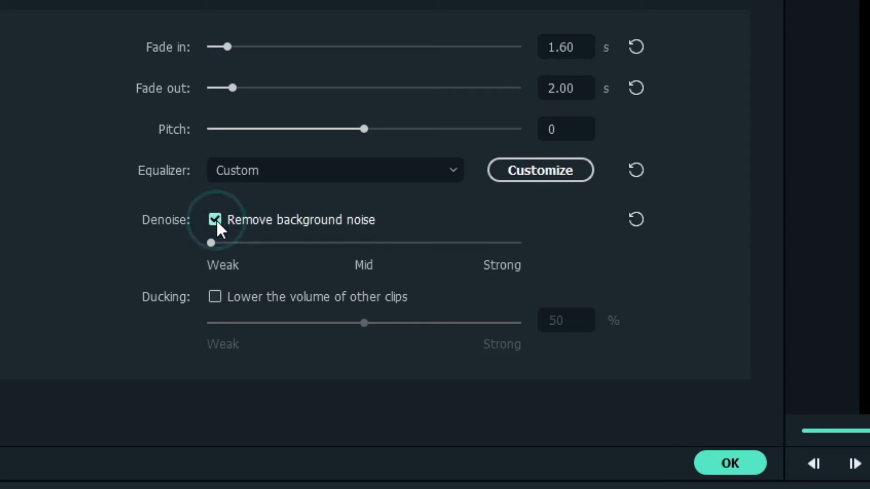
drag(209, 245, 157, 244)
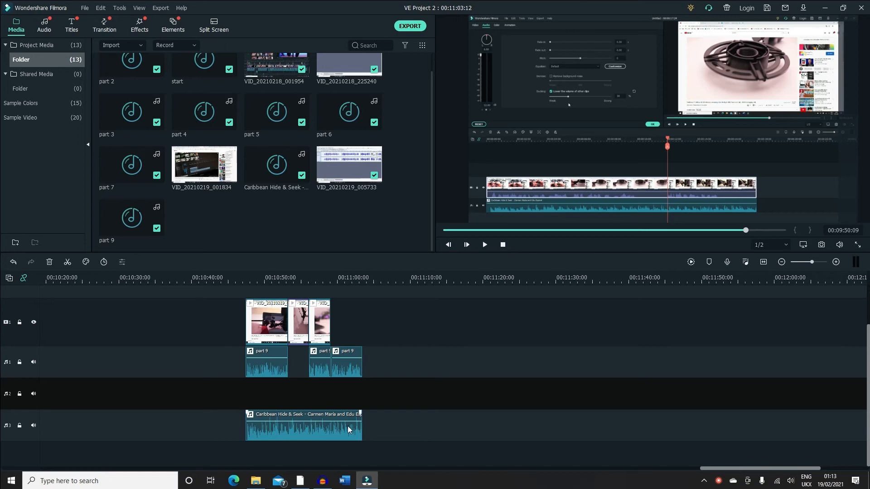
Move the music clip to audio track 2, enable 50% ducking on the part 9 voice clips, and play the result
drag(301, 436, 303, 408)
drag(435, 366, 259, 366)
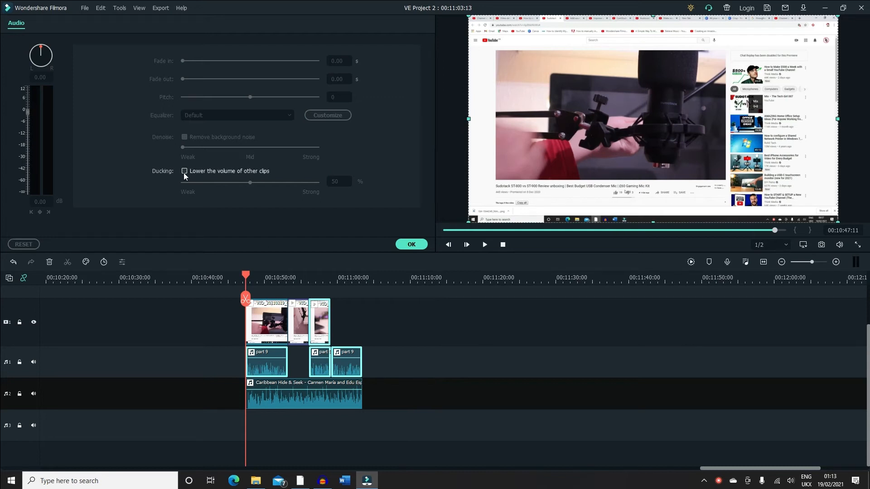
click(245, 172)
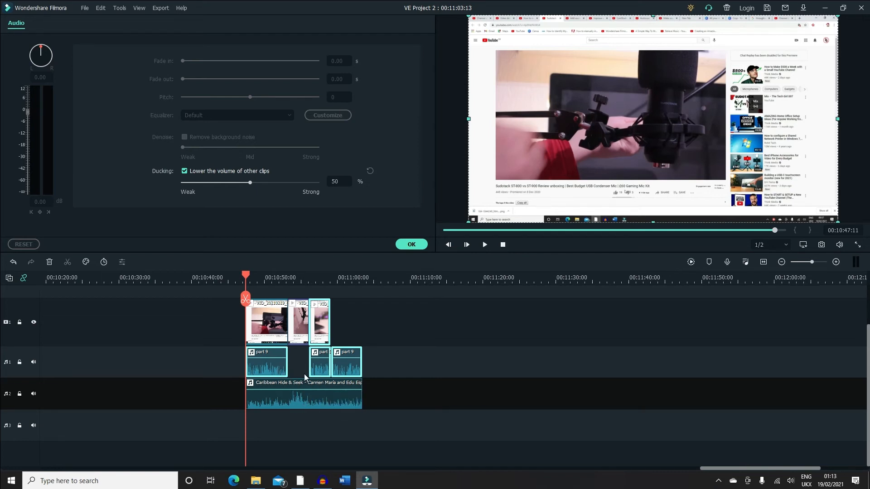
click(484, 245)
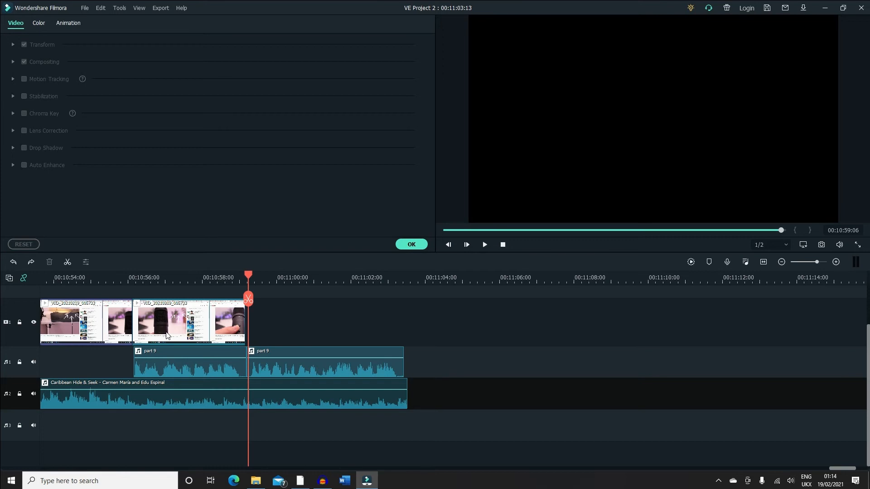
Detach the audio from the VID_20210218_225240 clip that starts at about 00:06:32 on video track 1
click(166, 336)
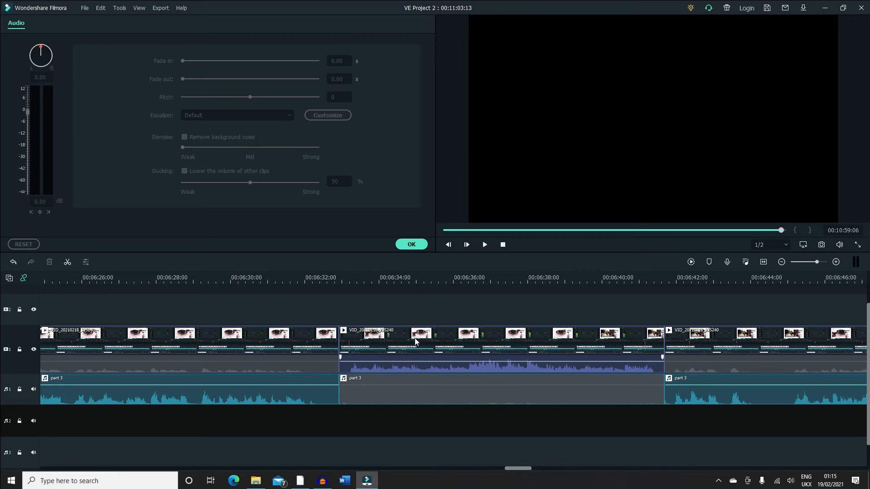
right_click(415, 338)
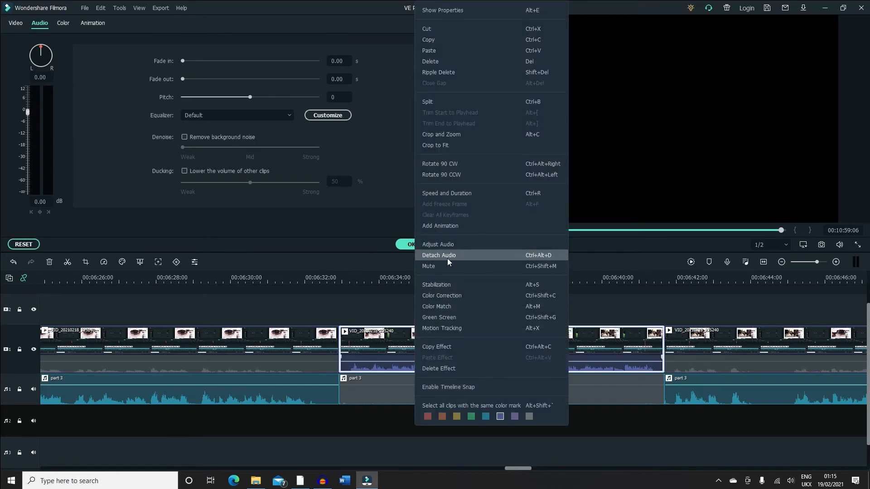
click(432, 257)
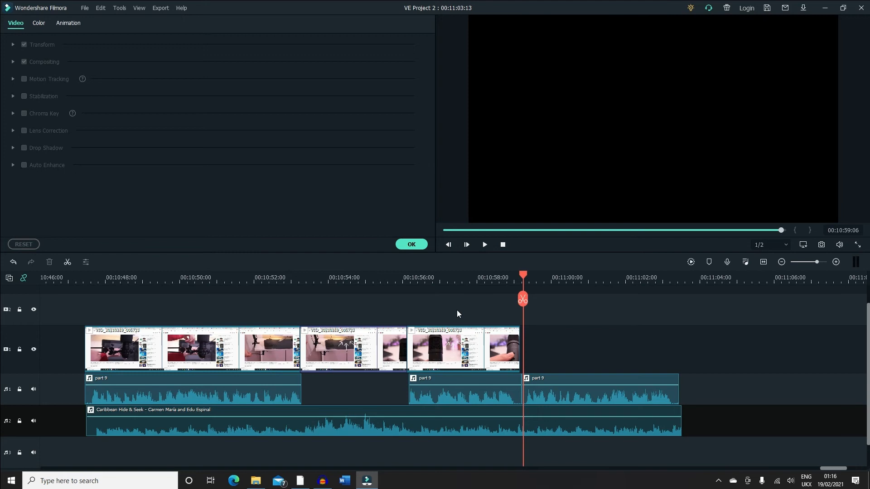
Group the last VID_20210219_005733 video clip with the part 9 audio clip directly beneath it
click(432, 349)
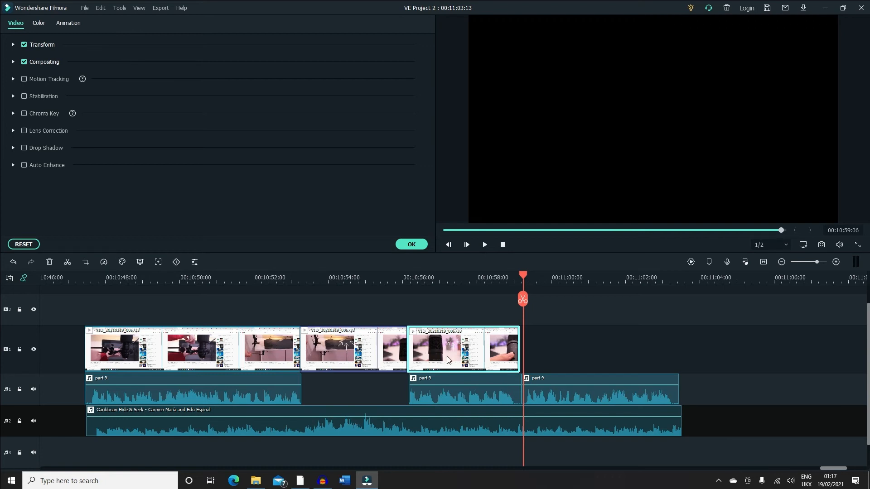
mouse_move(445, 351)
mouse_down()
mouse_move(531, 350)
mouse_move(444, 347)
mouse_up()
click(539, 345)
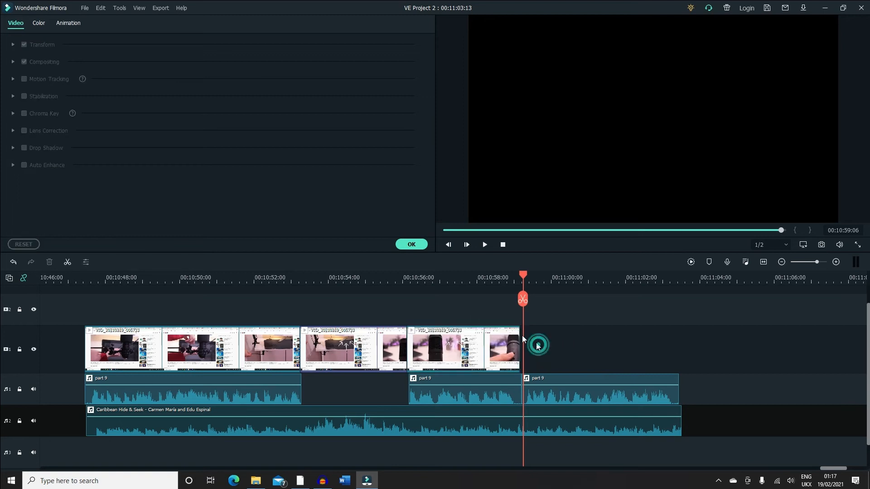
click(462, 367)
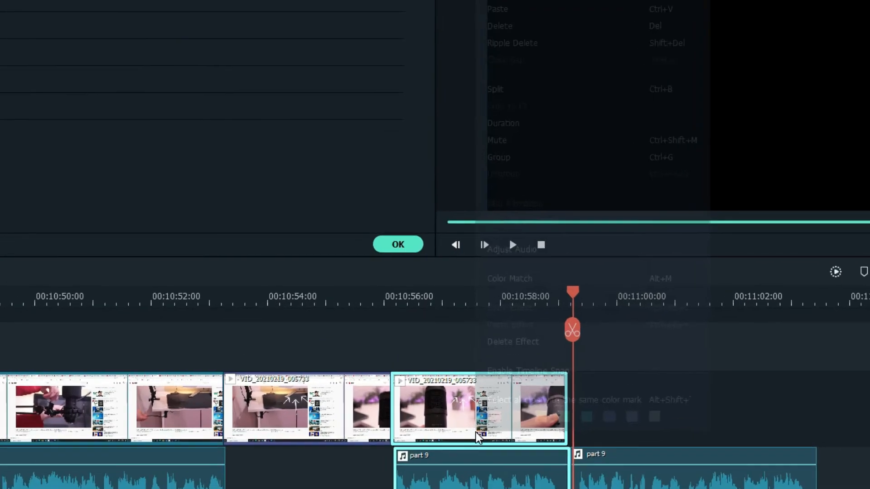
right_click(461, 364)
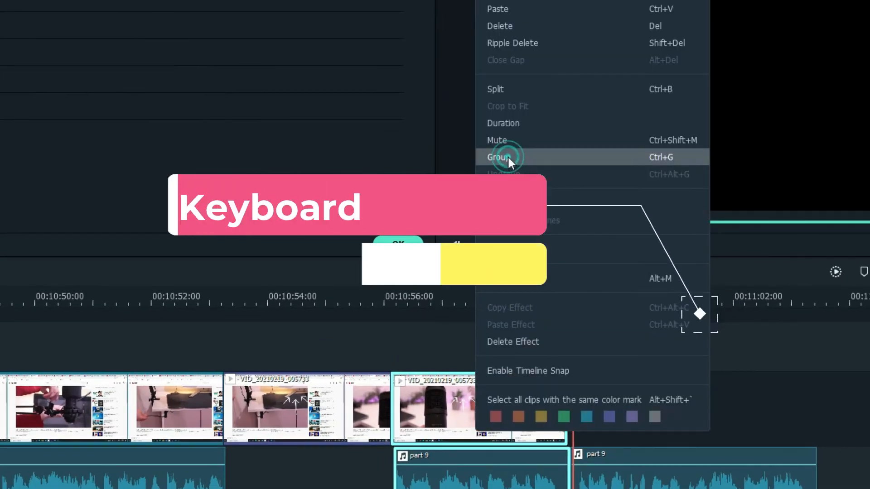
click(654, 163)
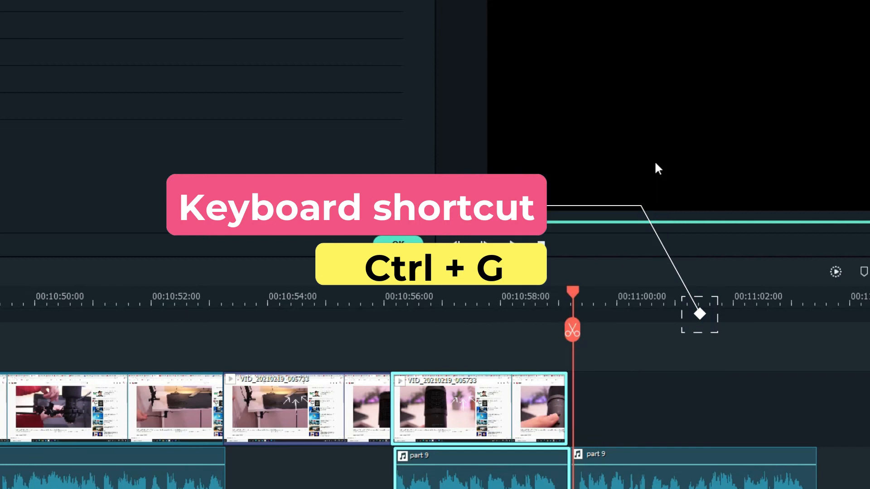
click(466, 346)
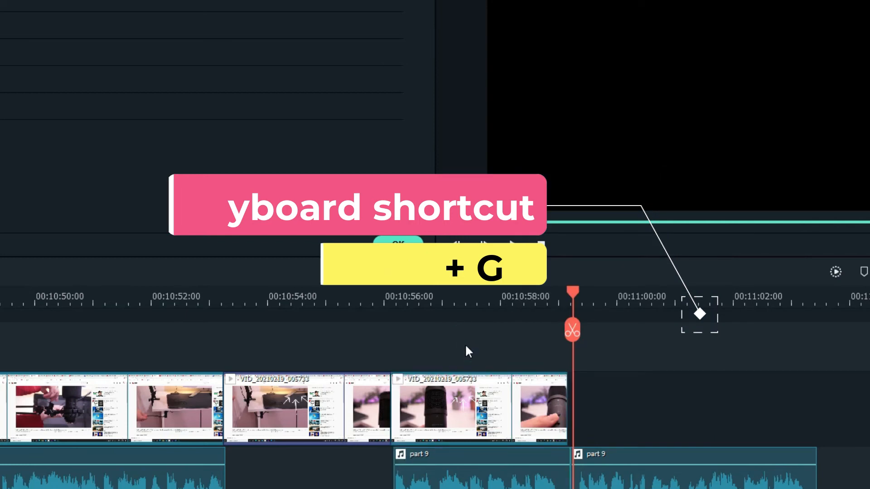
Ungroup the last VID_20210219_005733 video clip from its part 9 audio clip
drag(466, 346, 474, 480)
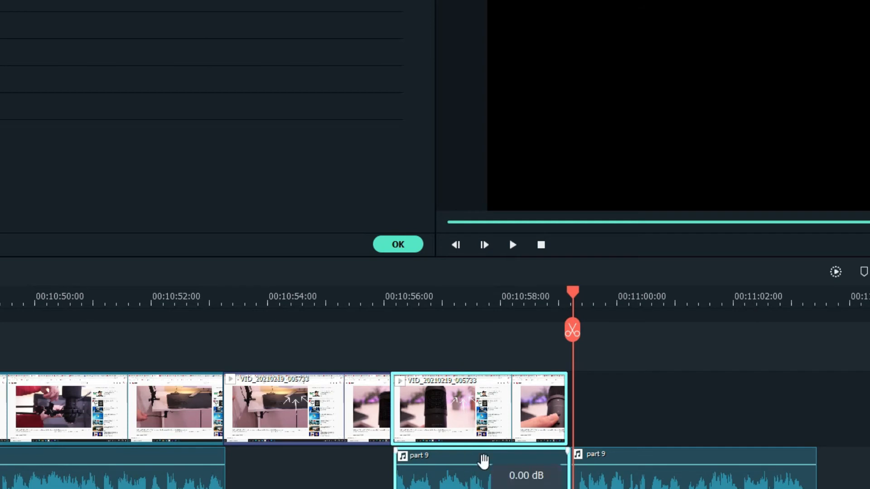
right_click(488, 481)
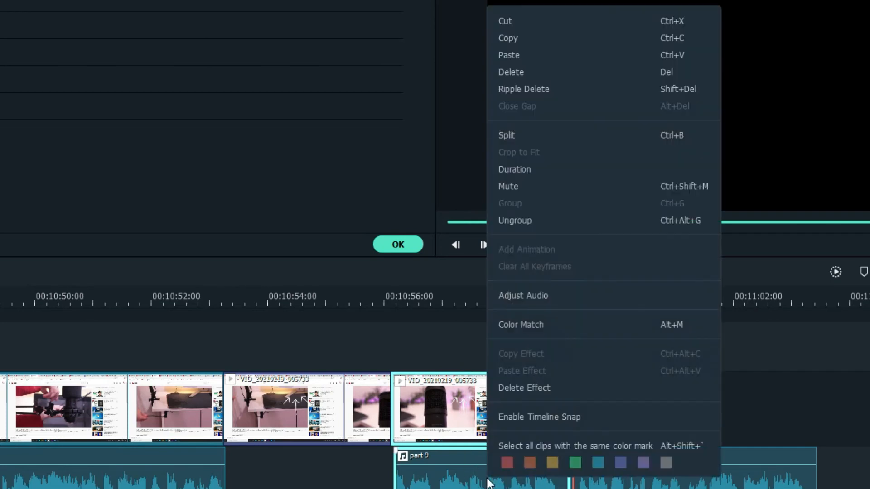
click(540, 220)
Regroup the last VID_20210219_005733 clip and its part 9 audio clip, and move the pair together along the timeline
drag(443, 311, 447, 387)
right_click(448, 388)
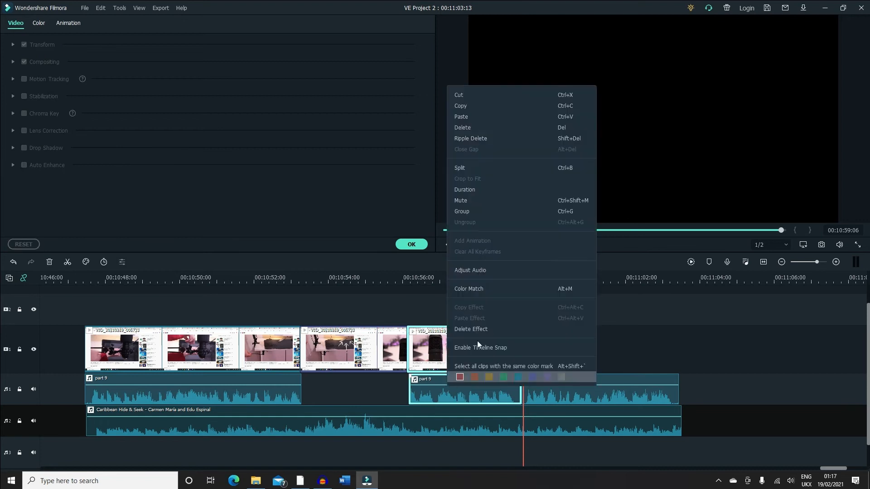
click(476, 211)
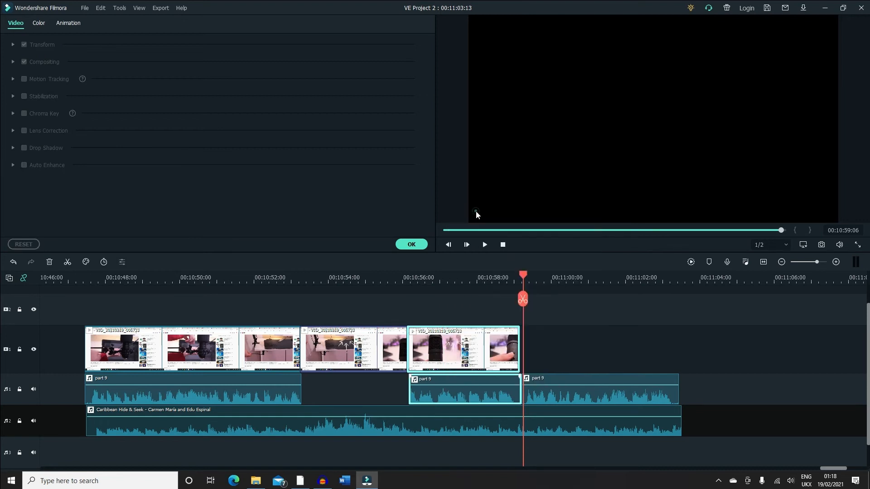
drag(463, 349, 521, 341)
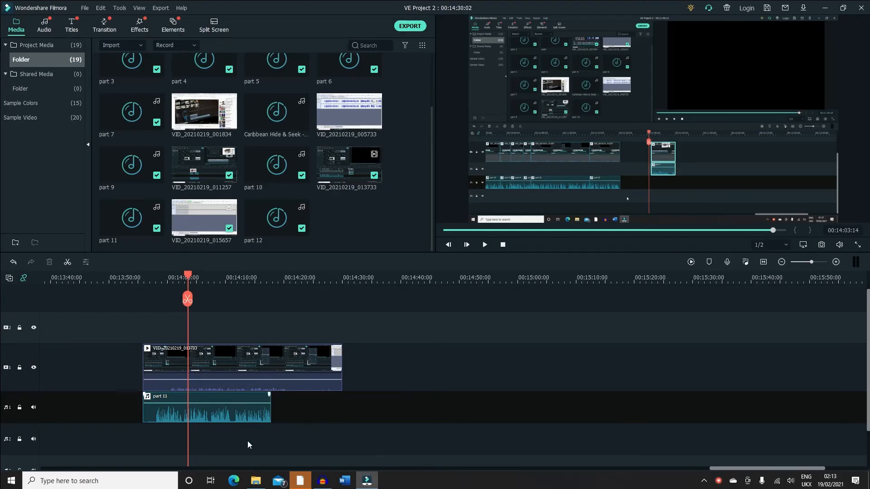
Split the VID_20210219_013733 and part 11 clips at 00:13:58:01 and delete both segments before the cut
click(238, 352)
click(145, 370)
drag(246, 281, 282, 281)
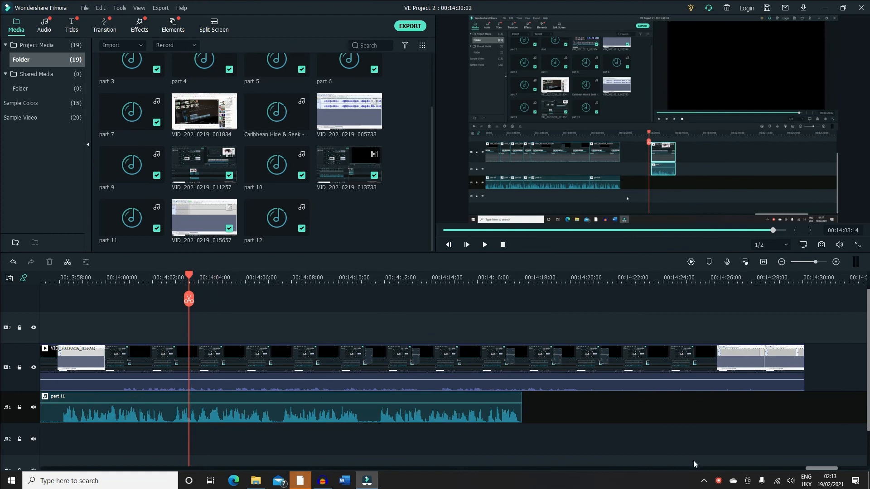
drag(821, 473, 816, 472)
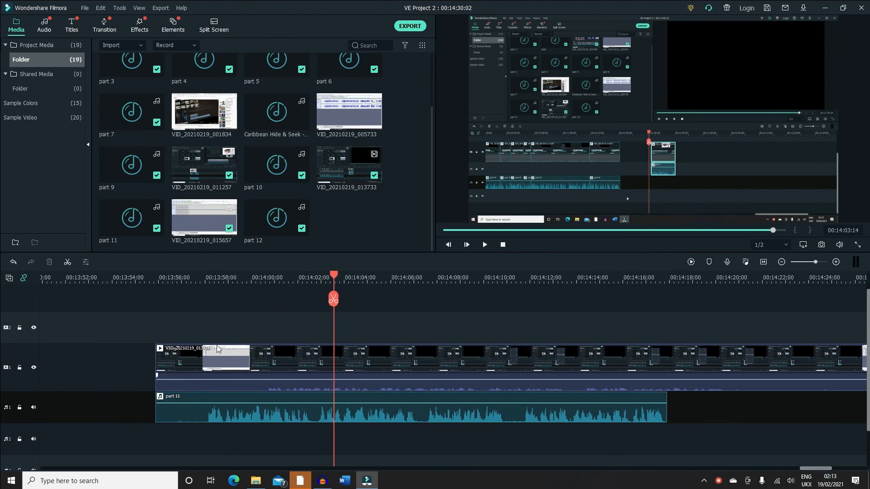
click(207, 280)
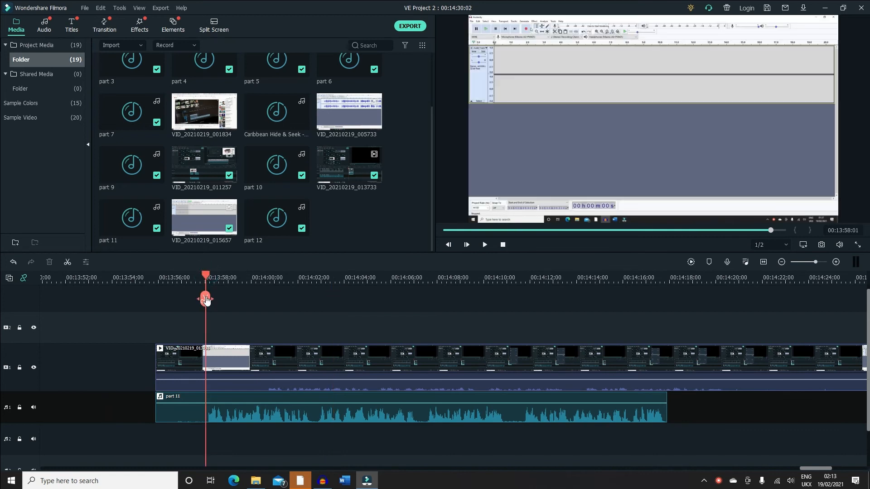
click(206, 300)
click(181, 370)
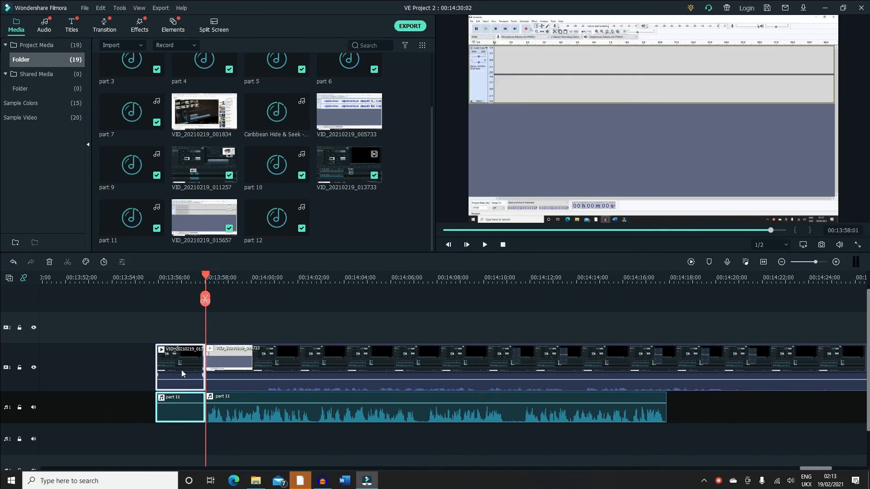
key(Delete)
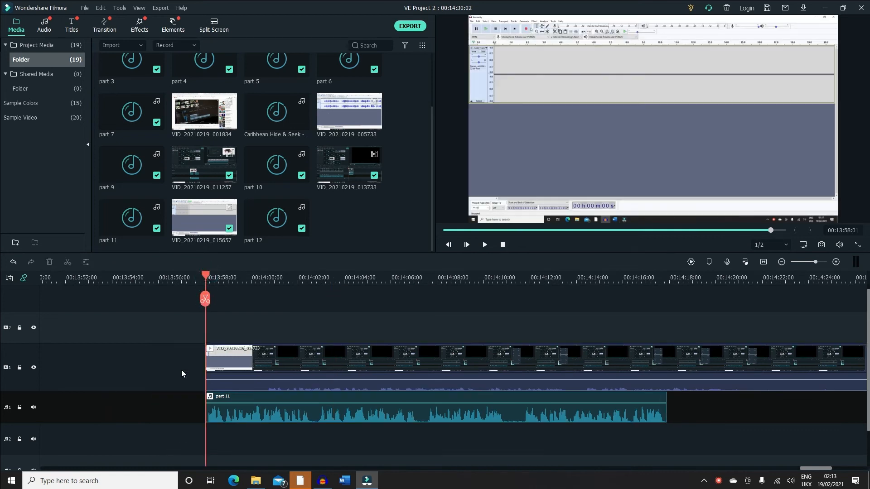
Shift the VID_20210219_013733 clip about 2 seconds earlier on video track 1, leaving part 11 in place
click(240, 368)
drag(239, 368, 200, 368)
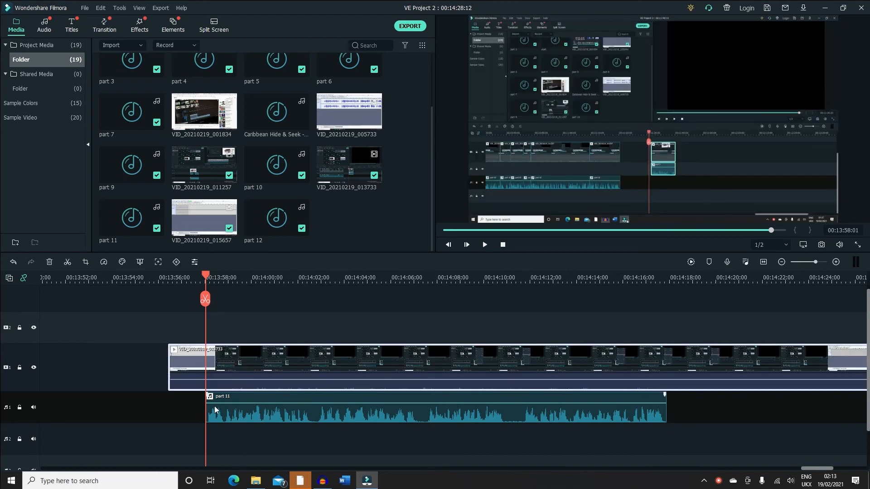
click(131, 351)
click(156, 324)
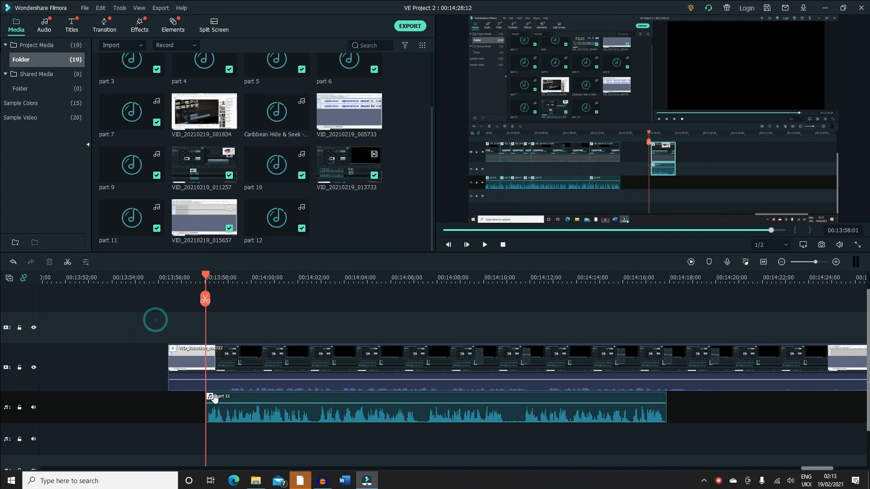
drag(246, 366, 235, 366)
click(232, 317)
Raise the volume of the VID_20210219_013733 clip to 9.84 dB
double_click(259, 386)
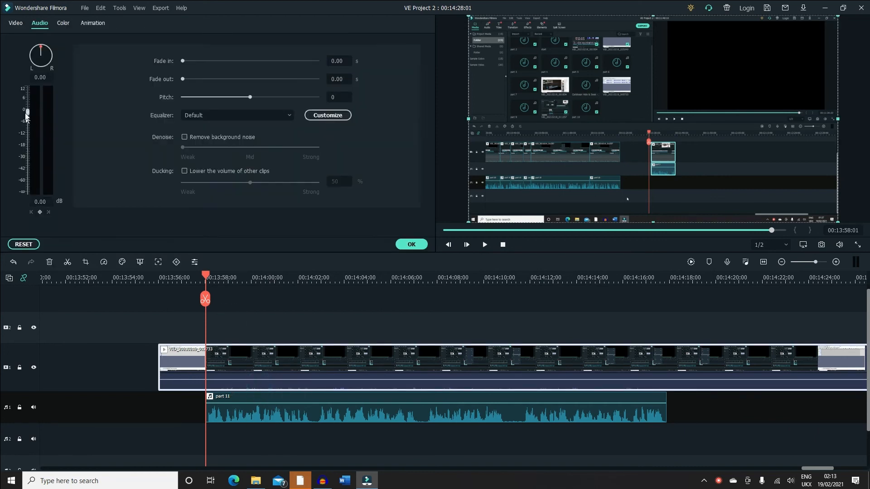
drag(28, 112, 27, 93)
click(228, 298)
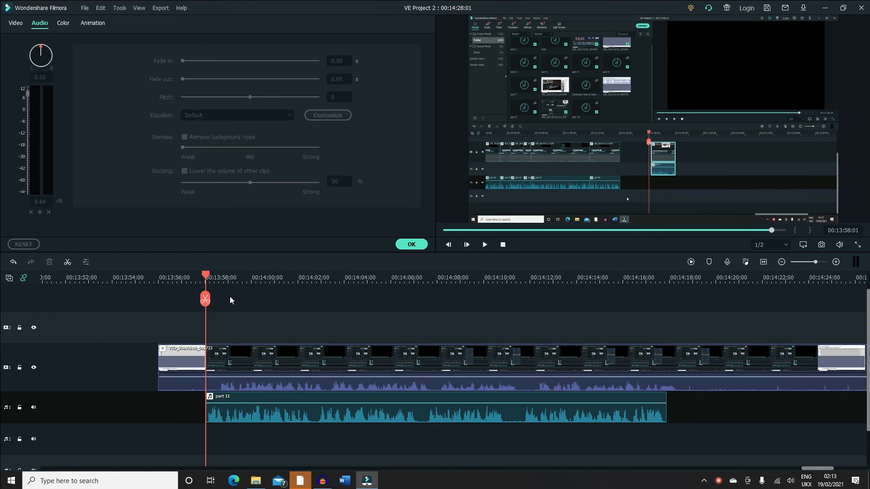
Split the VID_20210219_013733 clip where part 11 begins, at 00:13:58:01, and delete the segment before the cut
click(189, 361)
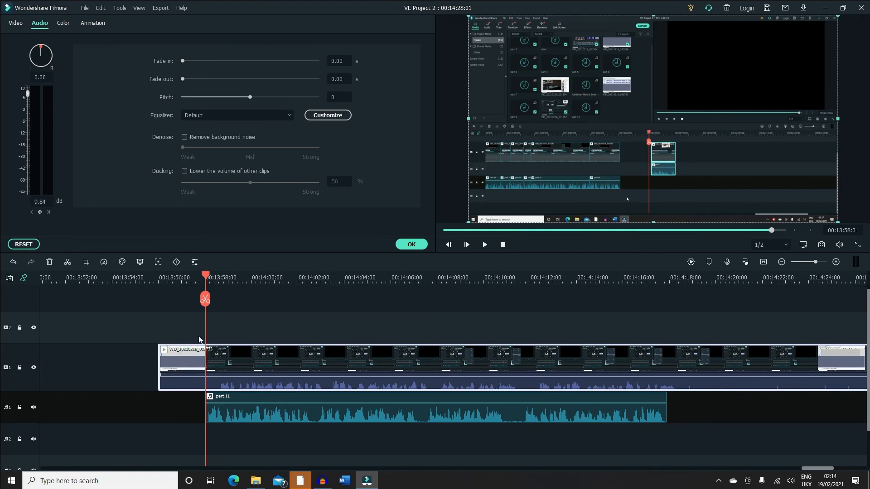
click(184, 363)
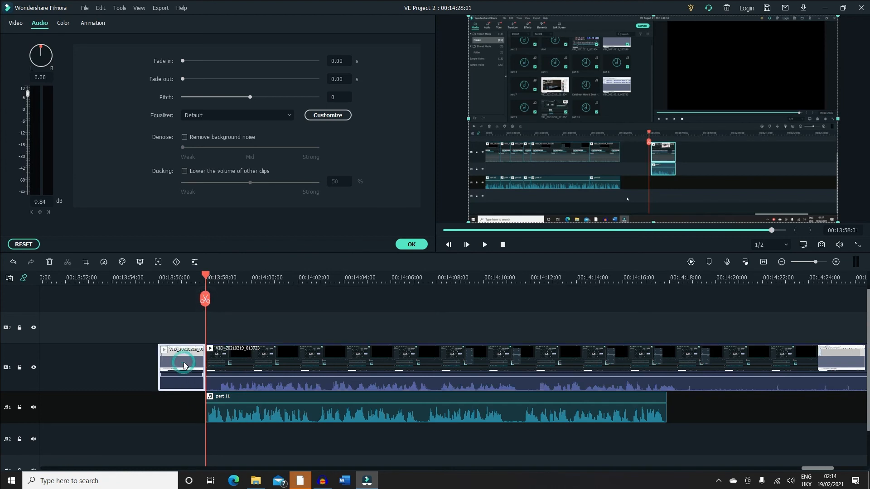
key(Delete)
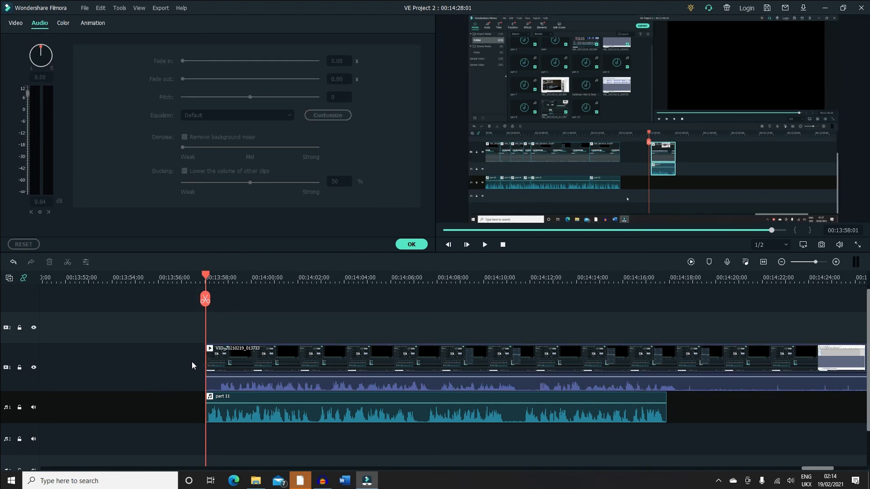
Shift the VID_20210219_013733 clip about 12 frames earlier to bring its waveform closer to part 11, and play the result briefly
drag(294, 281, 348, 281)
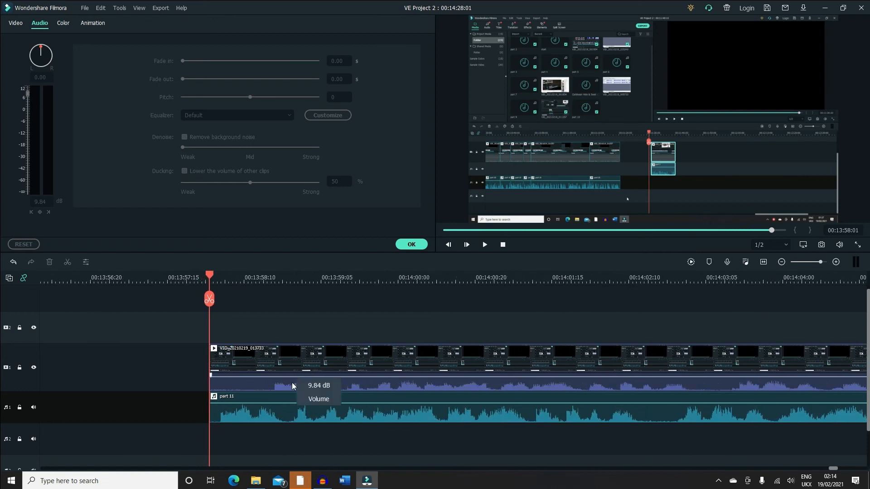
drag(288, 387, 240, 387)
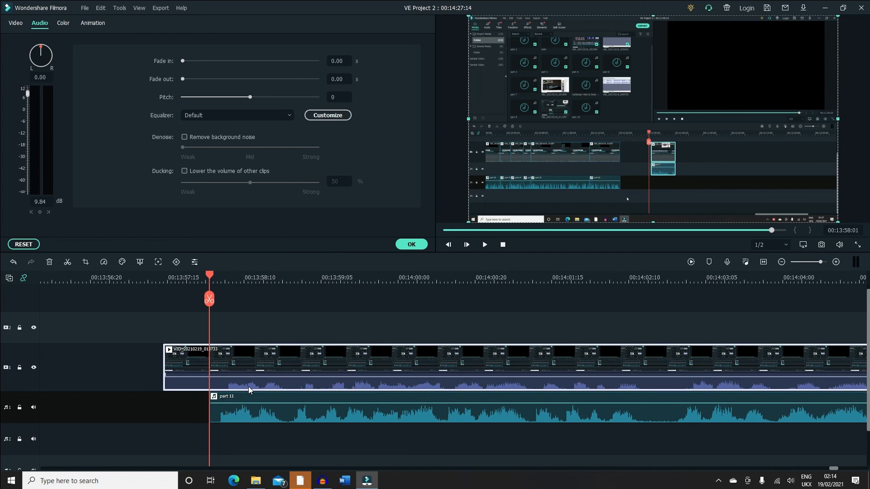
click(484, 245)
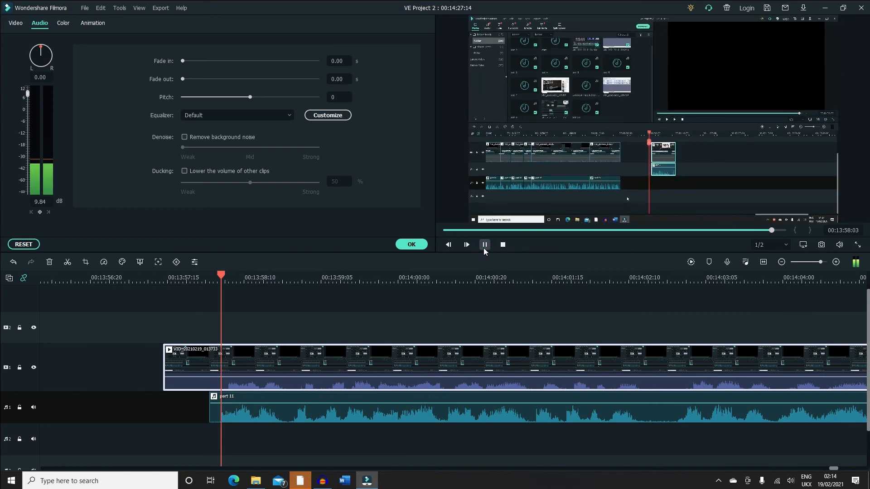
click(484, 247)
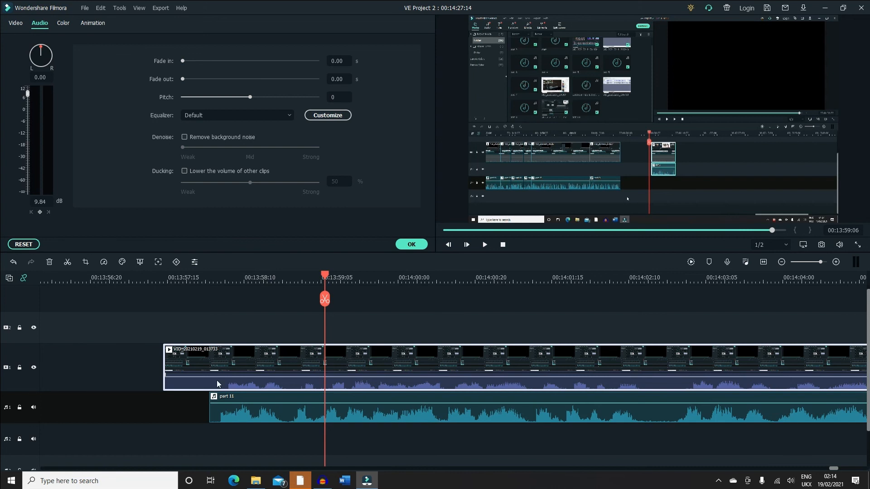
Split the VID_20210219_013733 and part 11 clips at 00:13:58:03 and delete the short leading fragments on both tracks
click(219, 276)
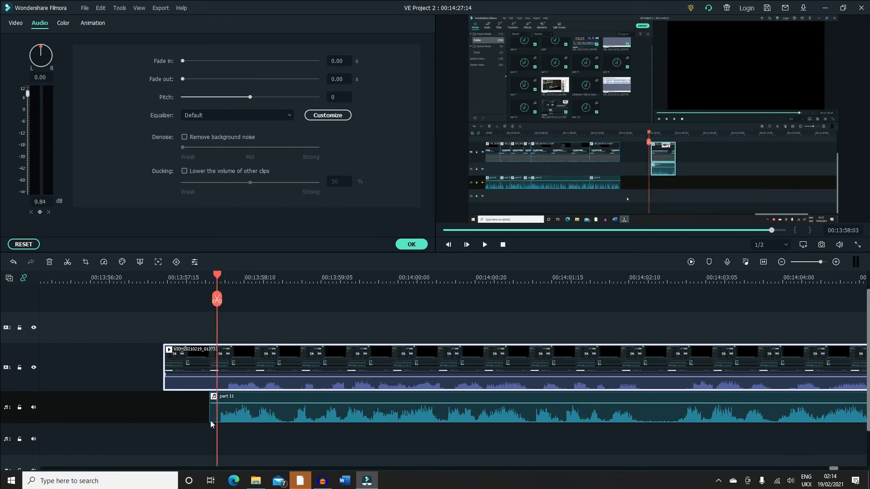
click(322, 305)
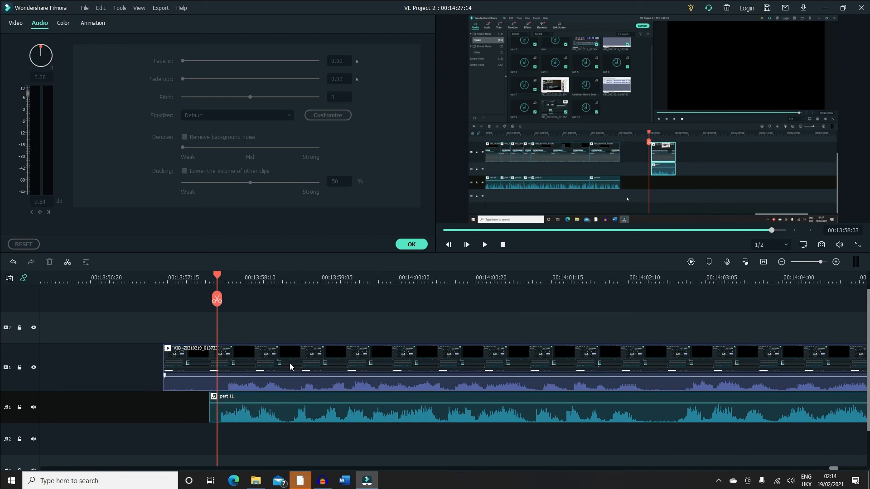
click(218, 301)
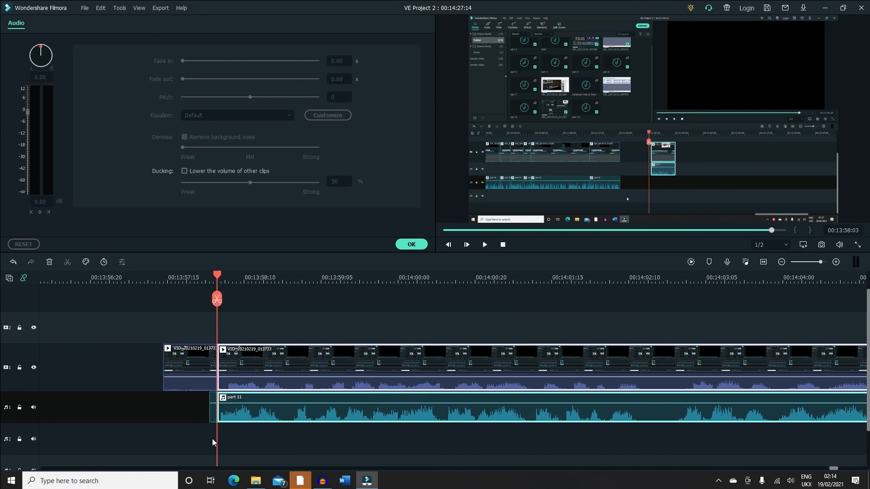
click(212, 417)
click(207, 375)
key(Delete)
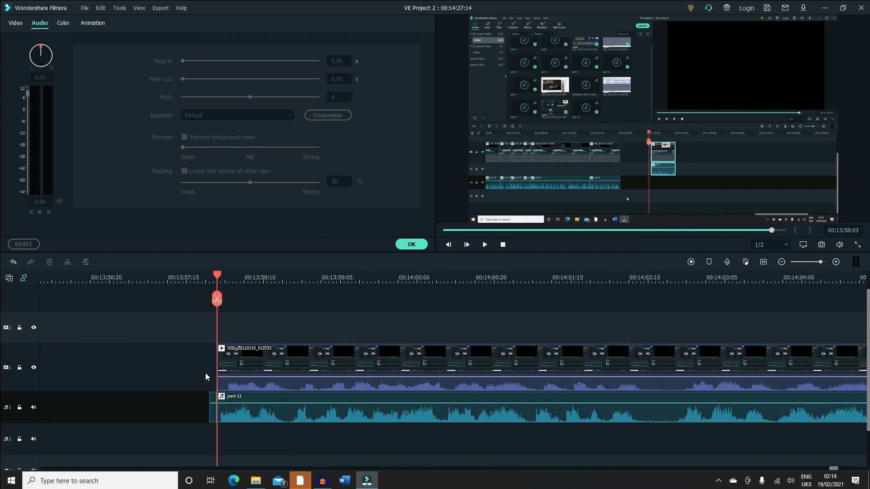
click(212, 416)
key(Delete)
Shift the part 11 clip about 2 frames later to match the video clip's waveform, and play the result to check the sync
click(227, 417)
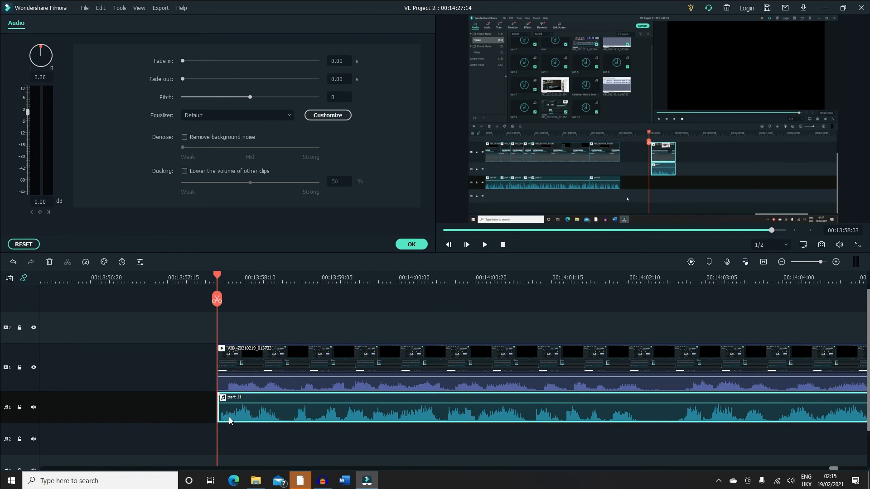
drag(230, 417, 236, 417)
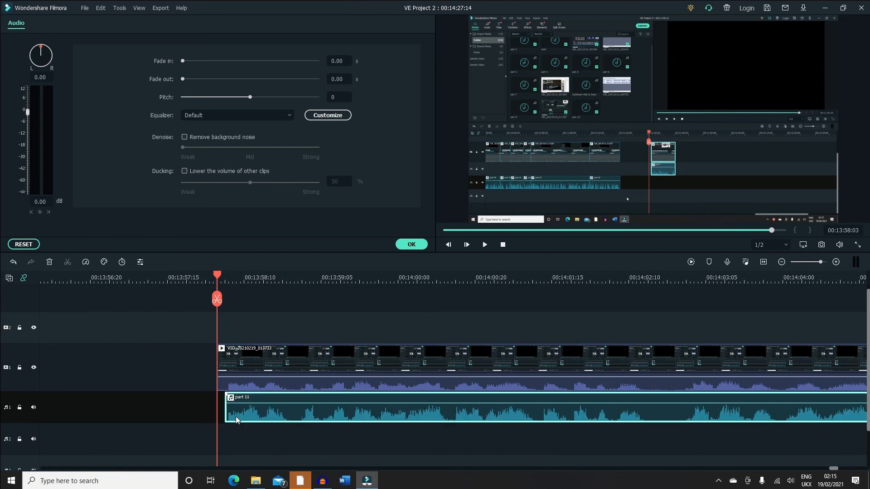
click(485, 245)
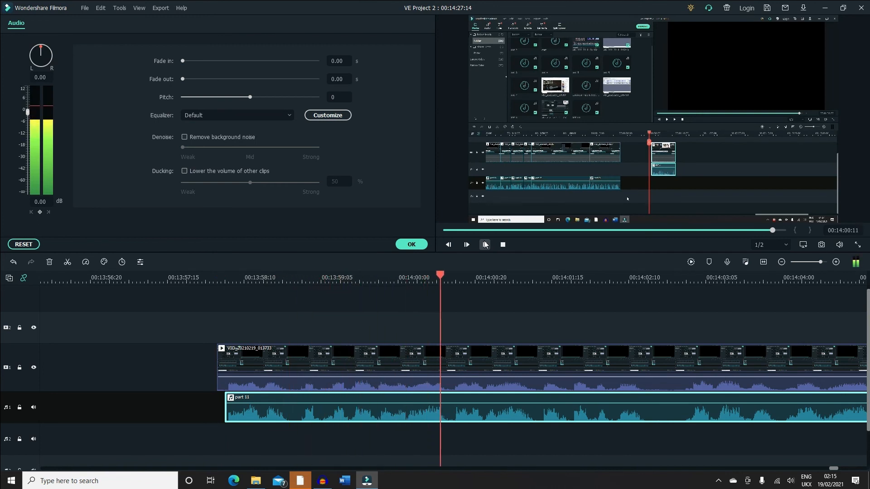
click(485, 245)
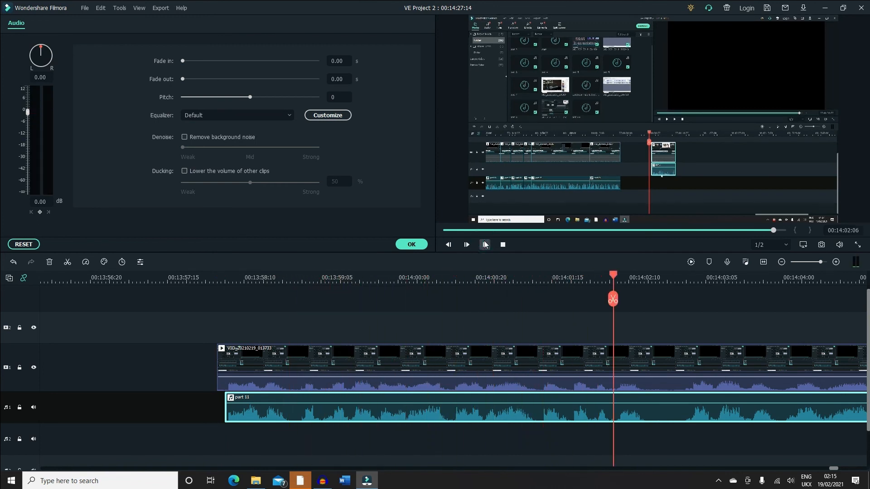
Split the VID_20210219_013733 clip where part 11 begins, at 00:13:58:05, and delete the short leading video fragment
click(256, 297)
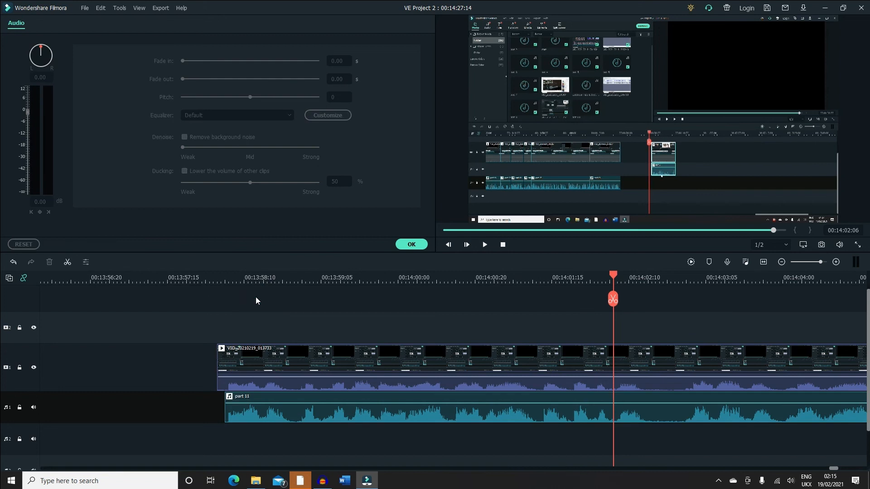
click(225, 275)
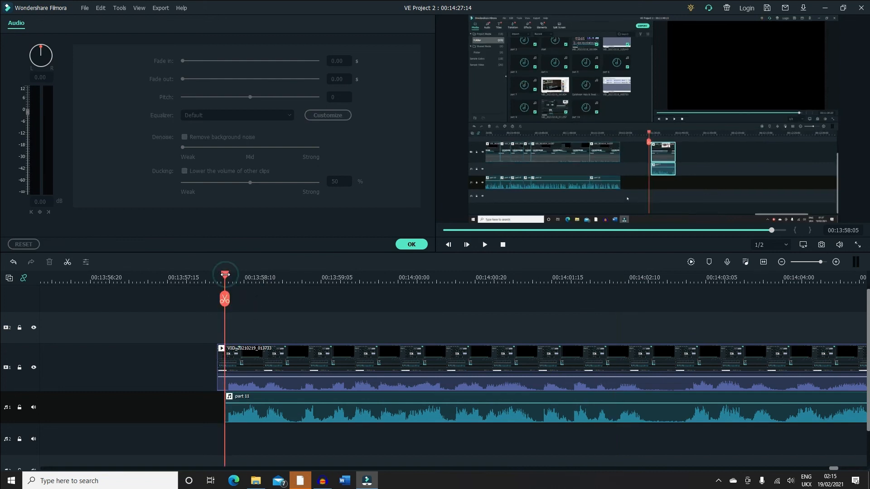
click(219, 385)
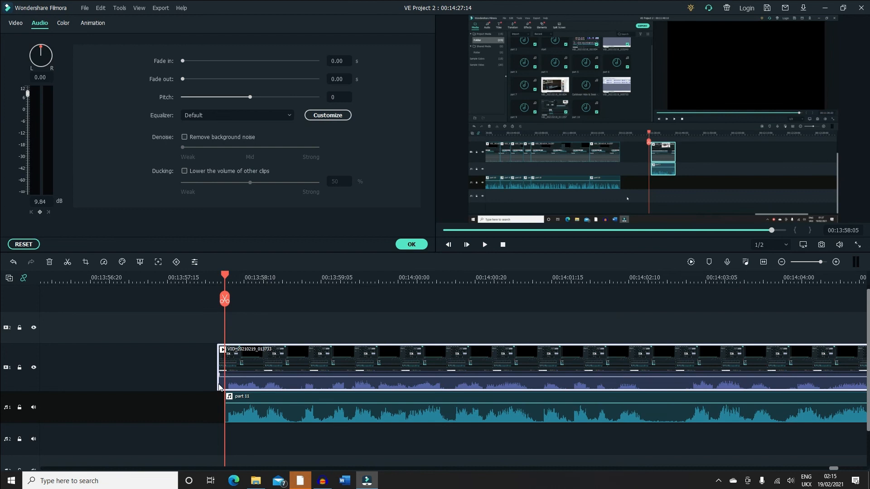
key(ctrl+b)
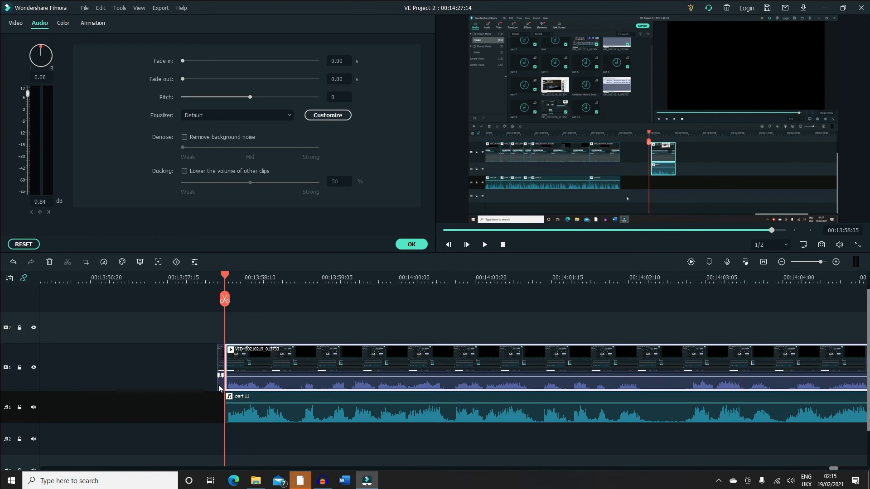
click(218, 385)
key(Delete)
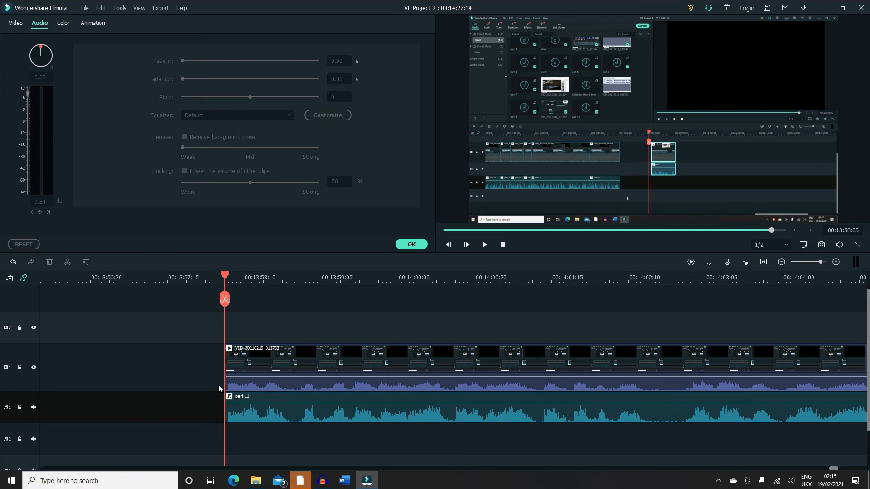
Play the aligned clips briefly to check the sync, and return the playhead to the start of both clips
click(485, 245)
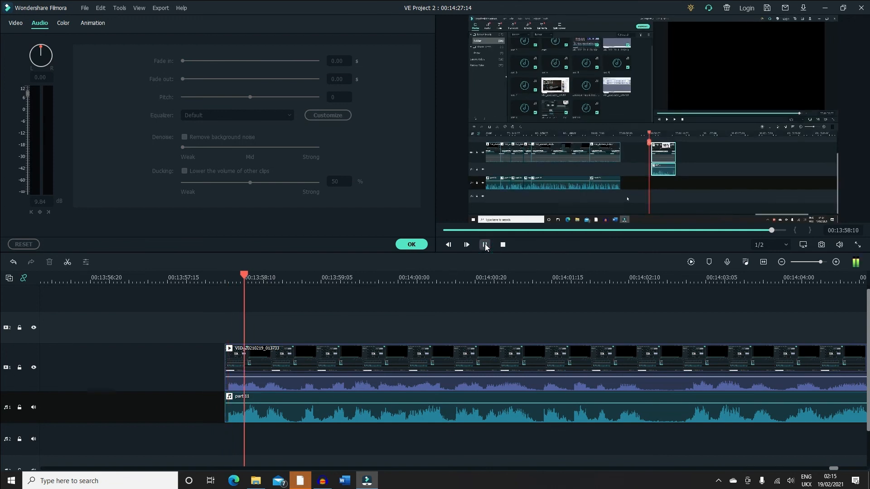
click(227, 278)
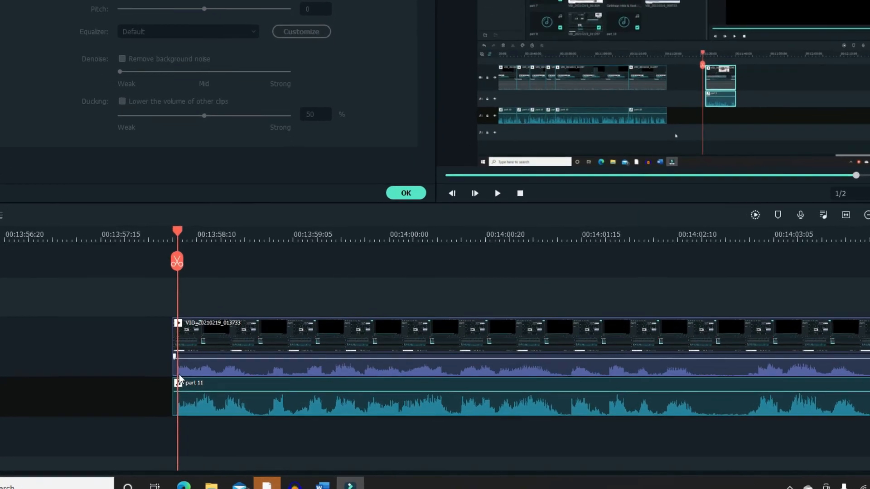
mouse_move(155, 211)
mouse_down()
mouse_move(144, 211)
mouse_move(155, 211)
mouse_up()
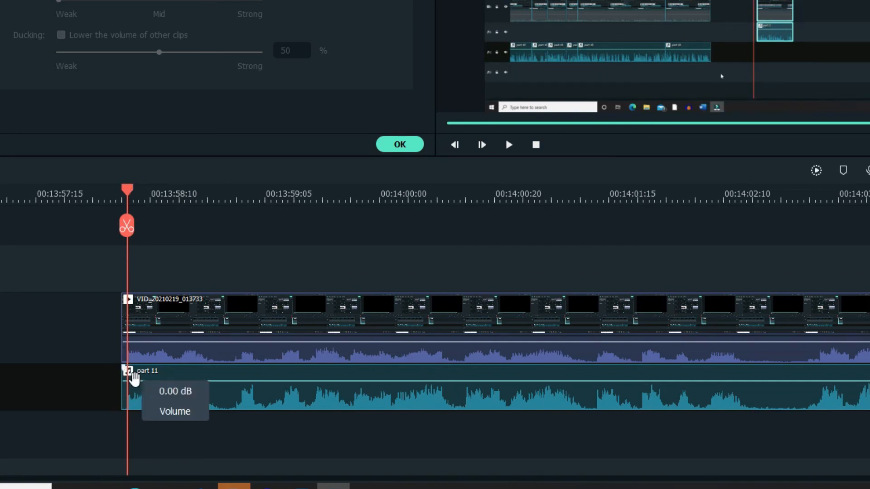
click(129, 195)
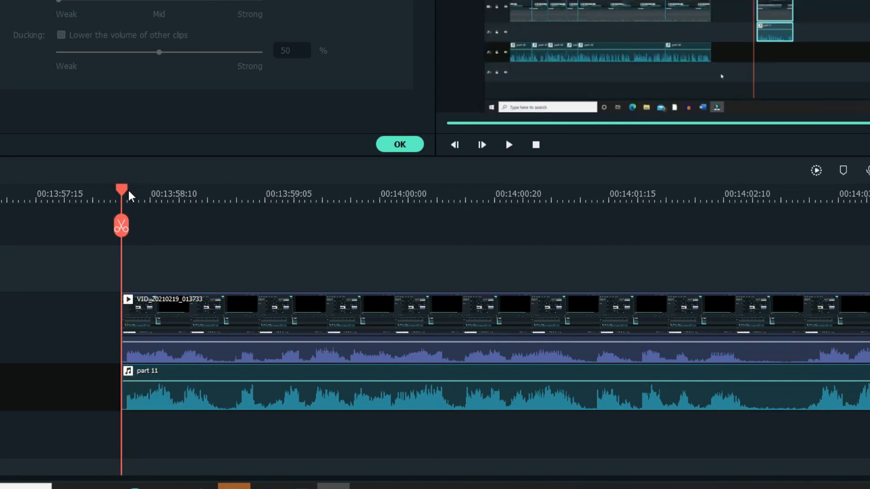